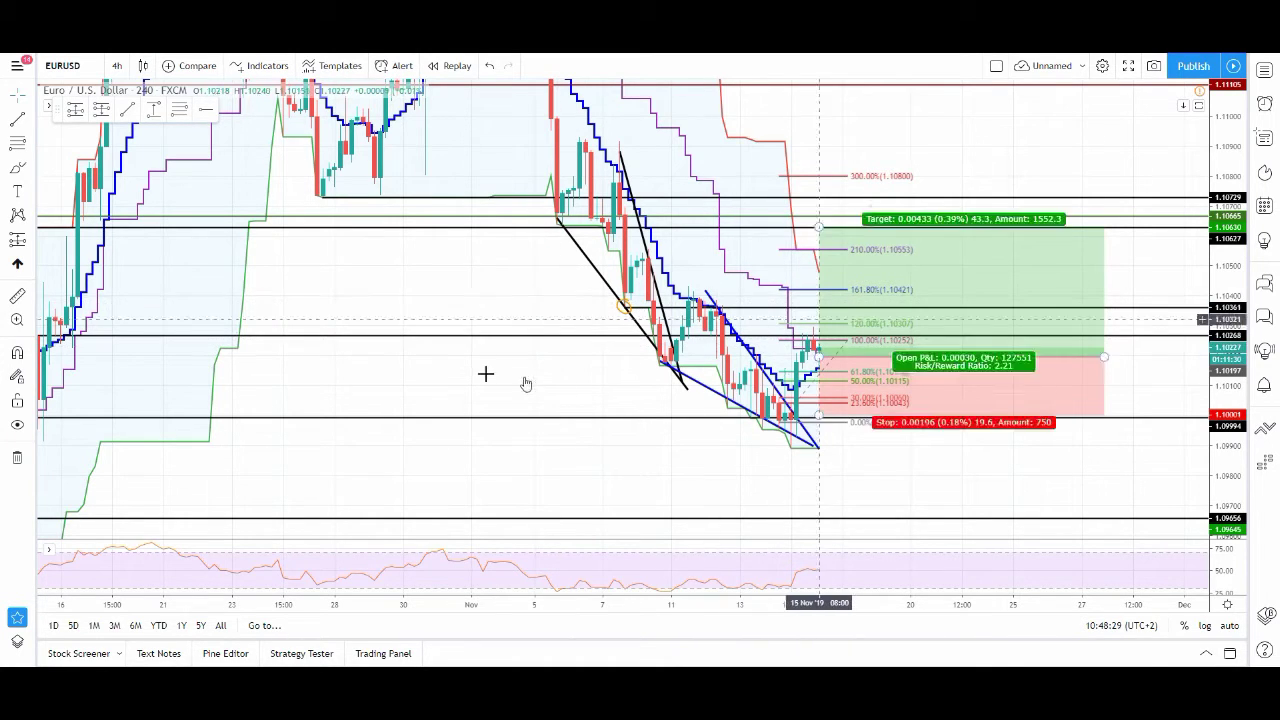
# Try a Fibonacci retracement on the EURUSD decline starting from the 7 November swing high, and delete it.
pyautogui.moveTo(649, 357); pyautogui.dragTo(970, 433)
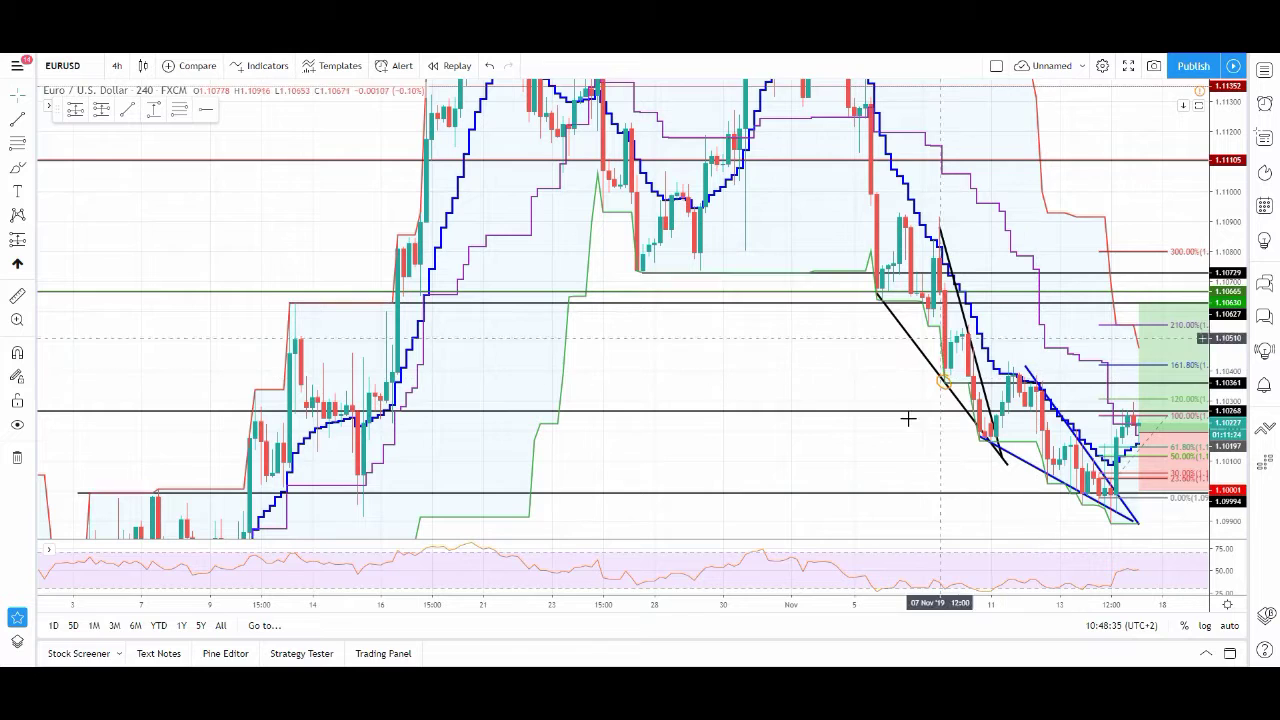
pyautogui.moveTo(720, 351); pyautogui.dragTo(482, 333)
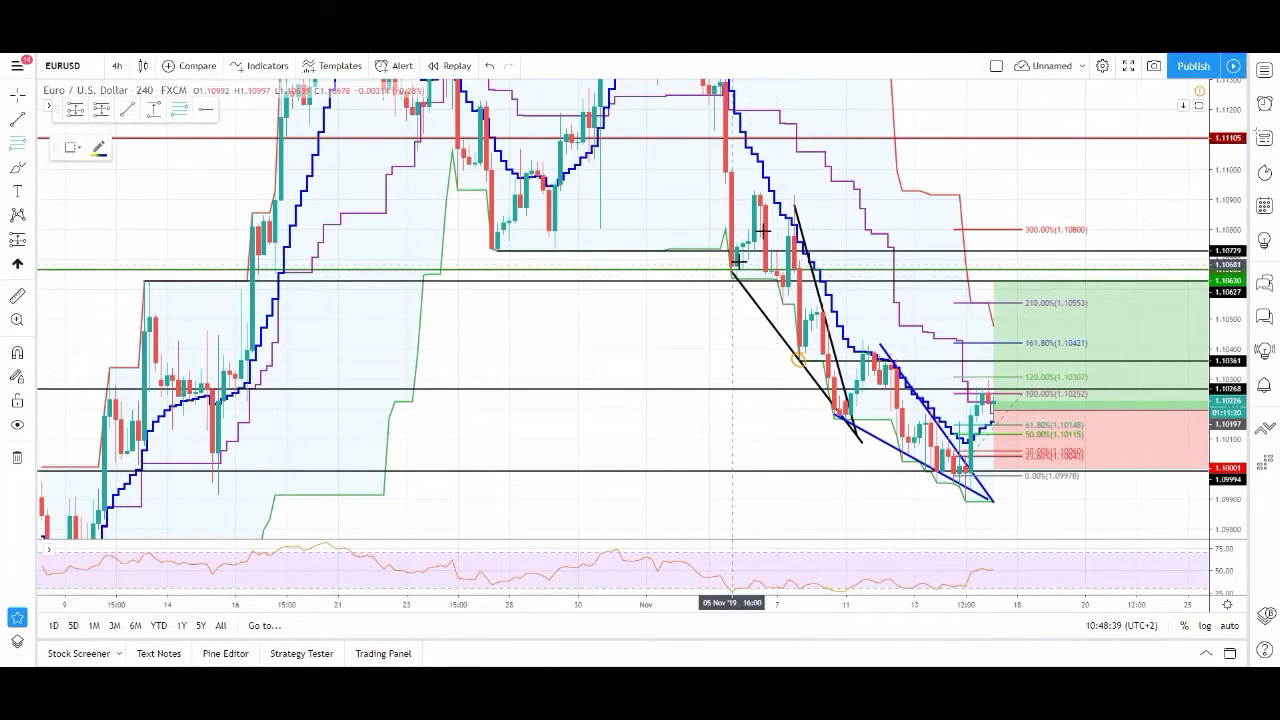
pyautogui.click(845, 234)
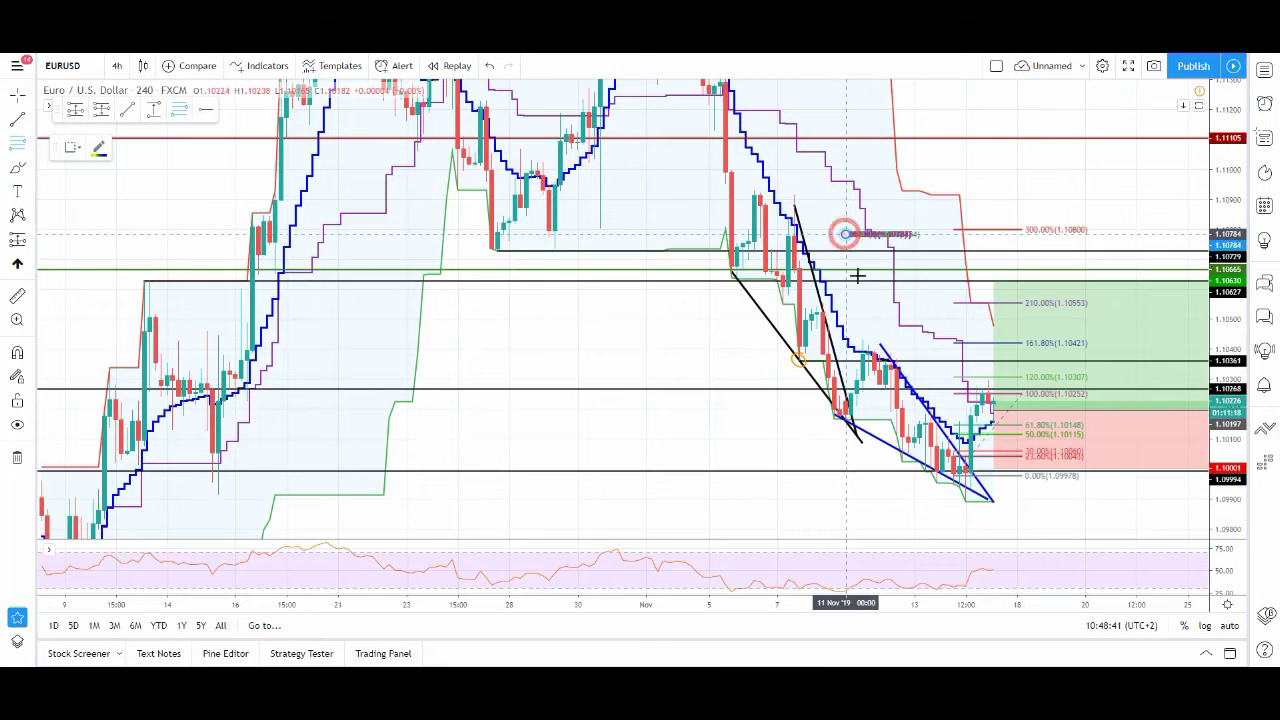
pyautogui.click(883, 416)
pyautogui.moveTo(821, 214); pyautogui.dragTo(776, 187)
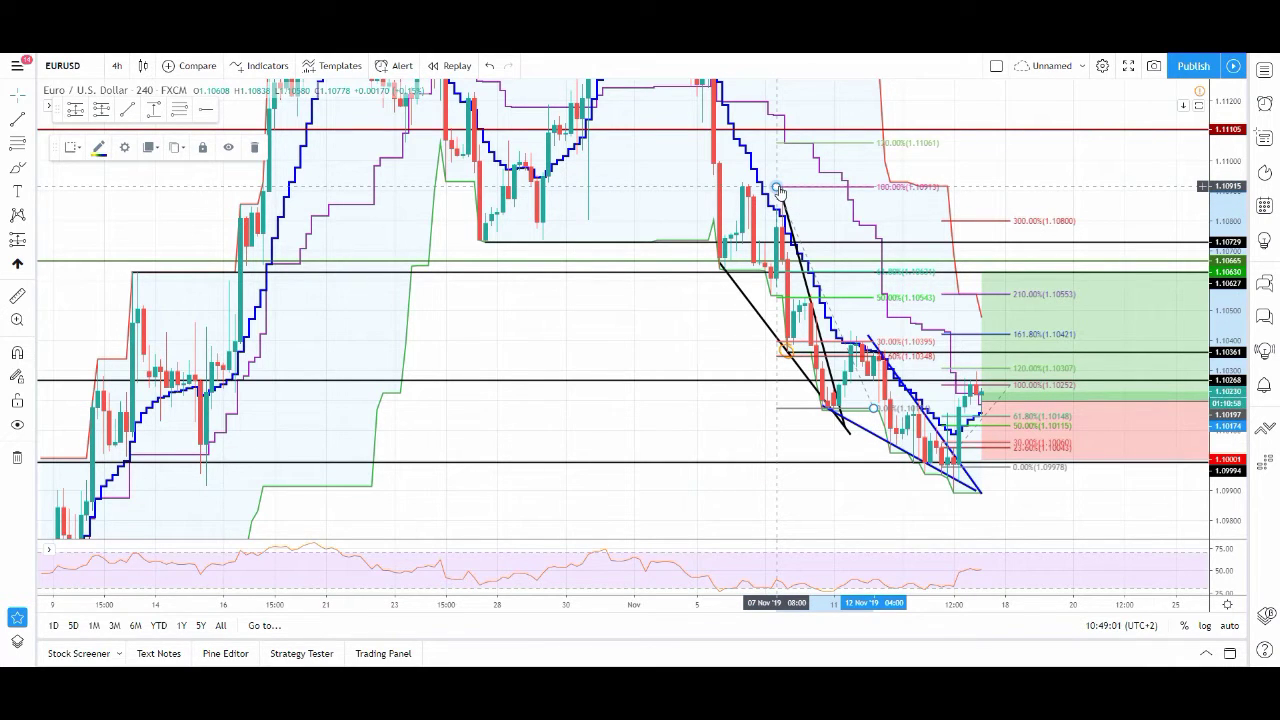
pyautogui.press('Delete')
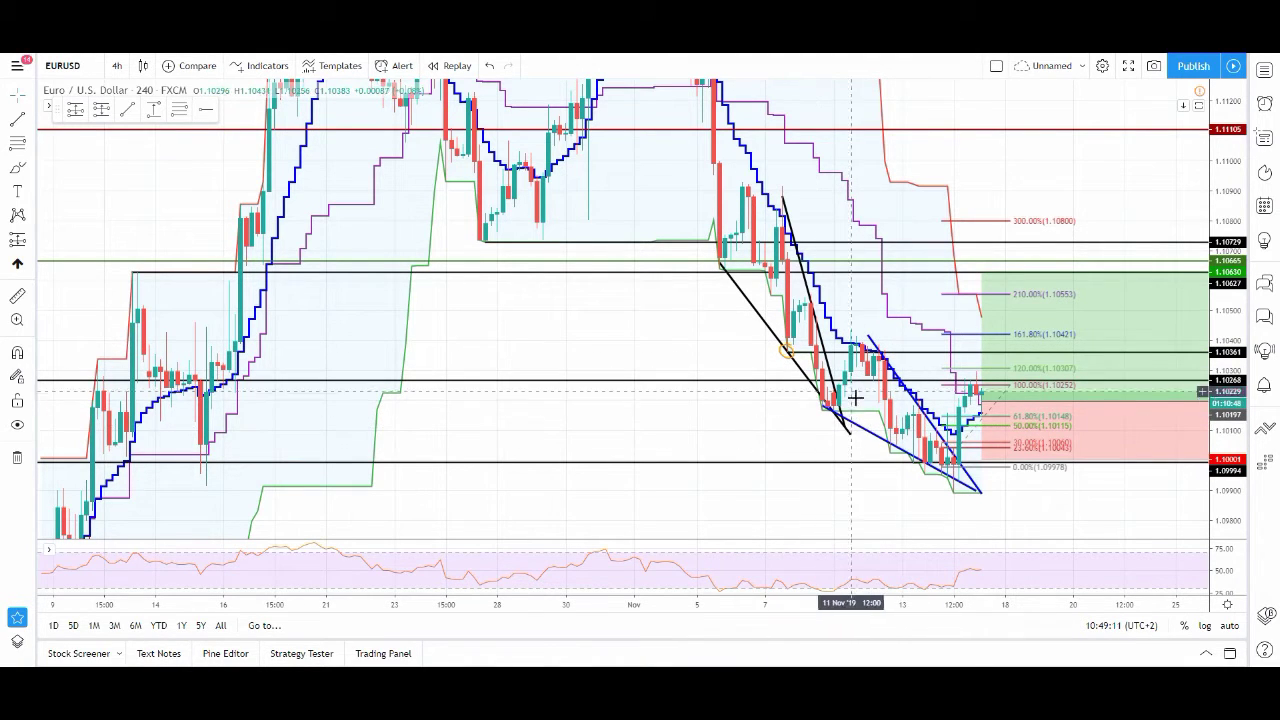
# Examine EURUSD price action around the 1.09994 horizontal level, from the early October highs to the November falling wedge.
pyautogui.moveTo(851, 486); pyautogui.dragTo(656, 483)
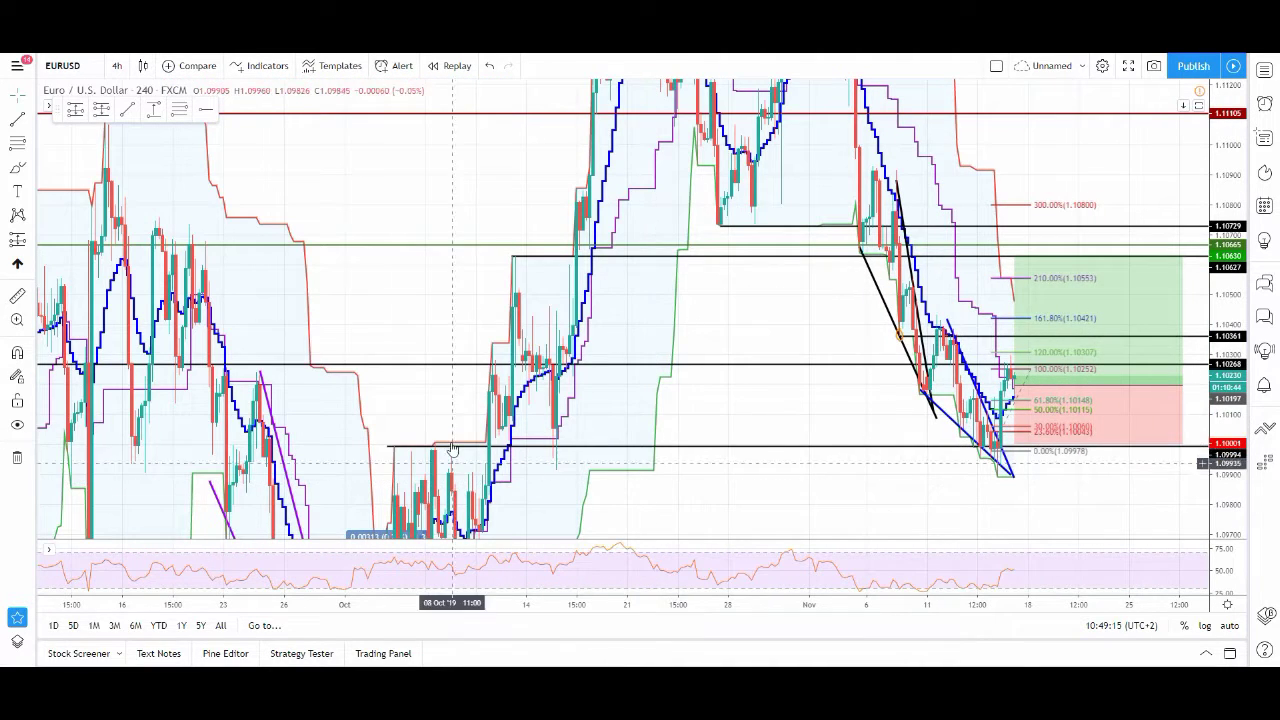
pyautogui.moveTo(789, 403); pyautogui.dragTo(809, 283)
pyautogui.click(425, 328)
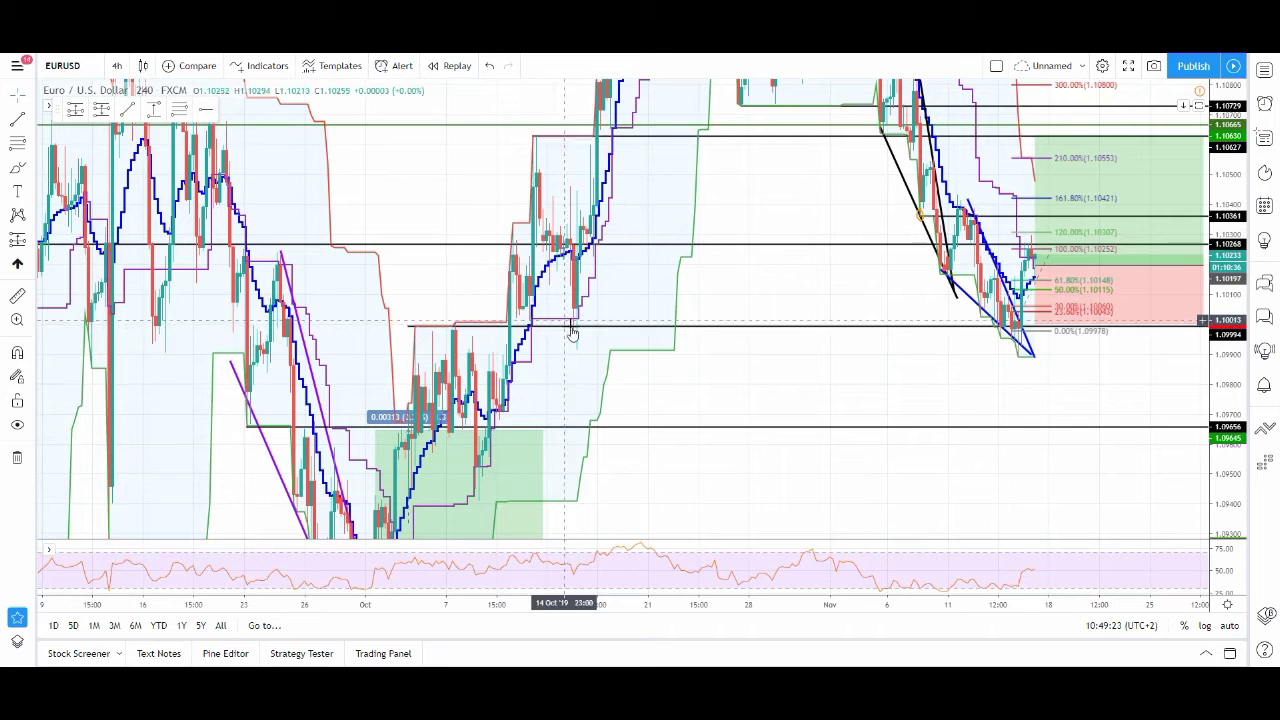
pyautogui.moveTo(823, 400); pyautogui.dragTo(700, 445)
pyautogui.moveTo(1231, 500); pyautogui.dragTo(1231, 440)
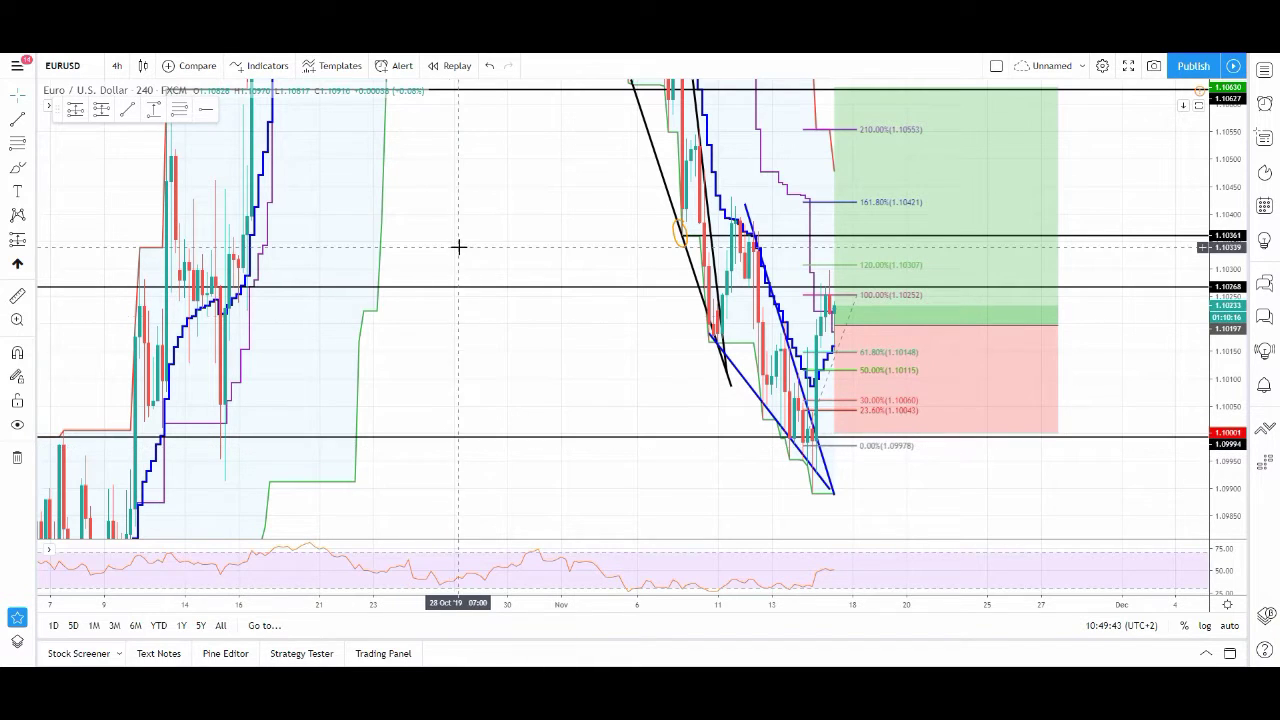
pyautogui.moveTo(1240, 174); pyautogui.dragTo(1240, 190)
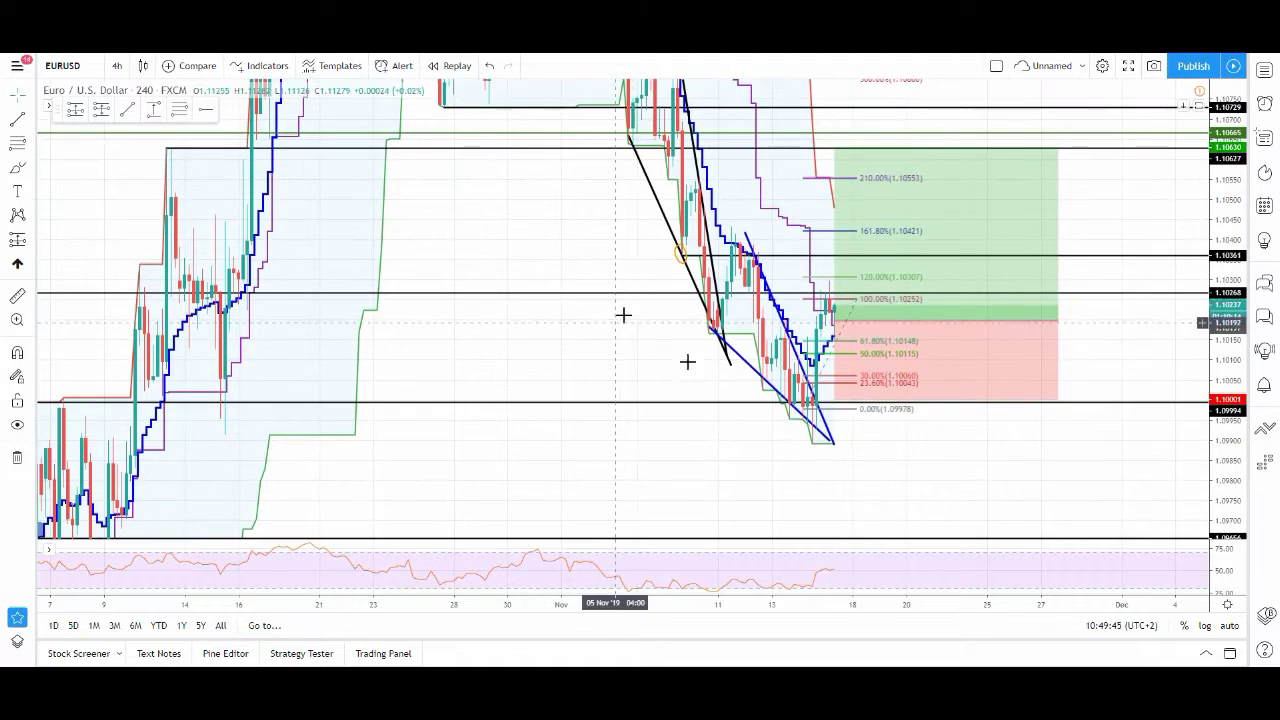
pyautogui.moveTo(623, 309); pyautogui.dragTo(639, 315)
pyautogui.scroll(-1, 952, 317)
pyautogui.scroll(-1, 952, 317)
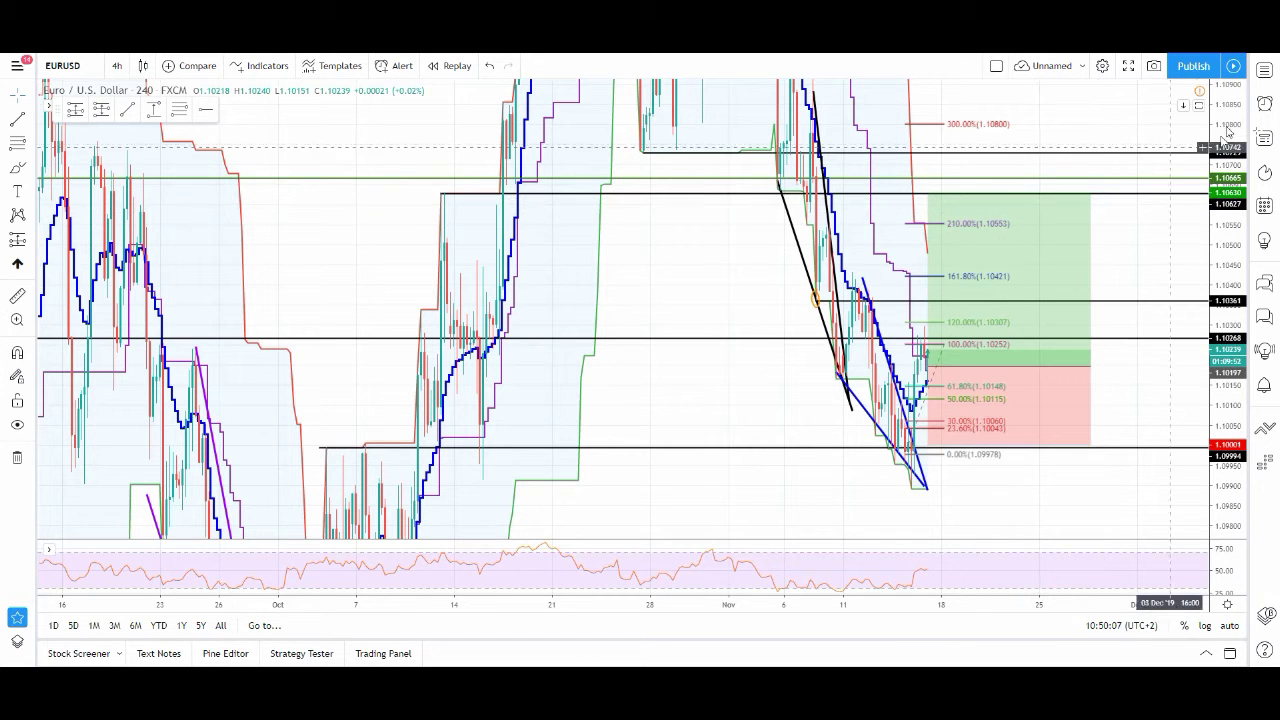
# Examine the longer EURUSD price history and its horizontal support and resistance levels on the 4-hour chart.
pyautogui.moveTo(1234, 266); pyautogui.dragTo(1235, 280)
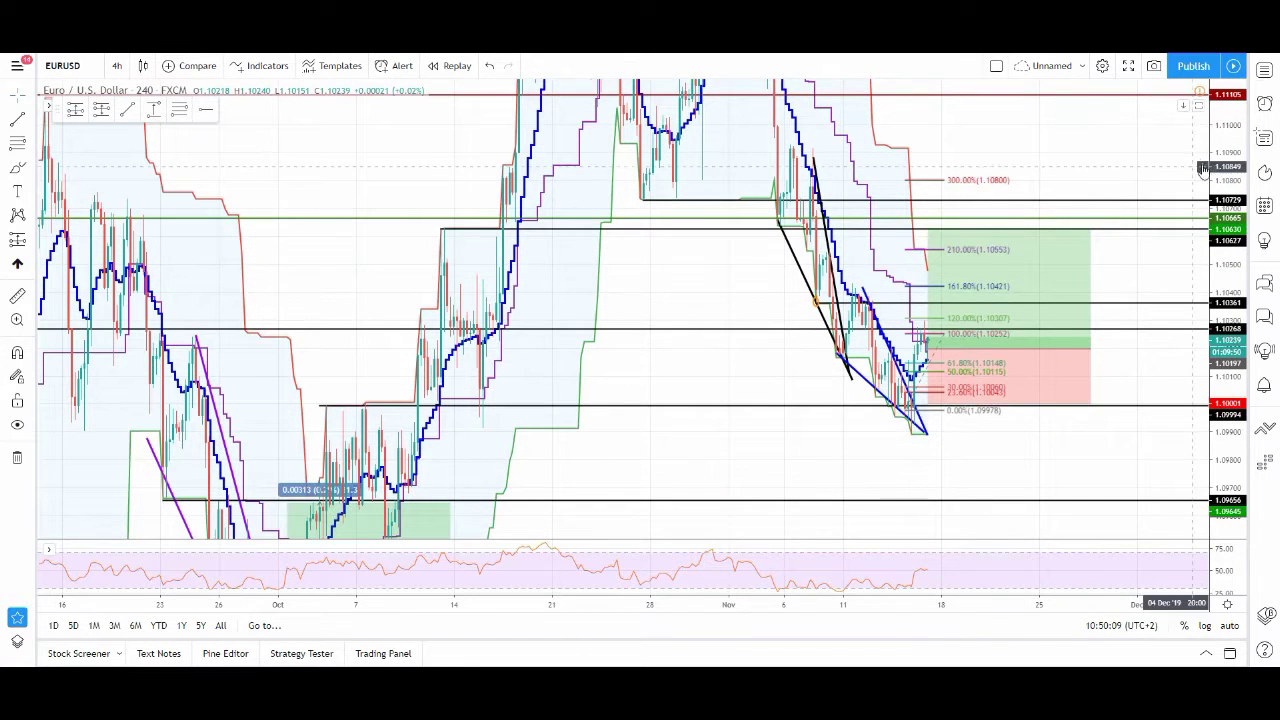
pyautogui.moveTo(1232, 165); pyautogui.dragTo(1200, 403)
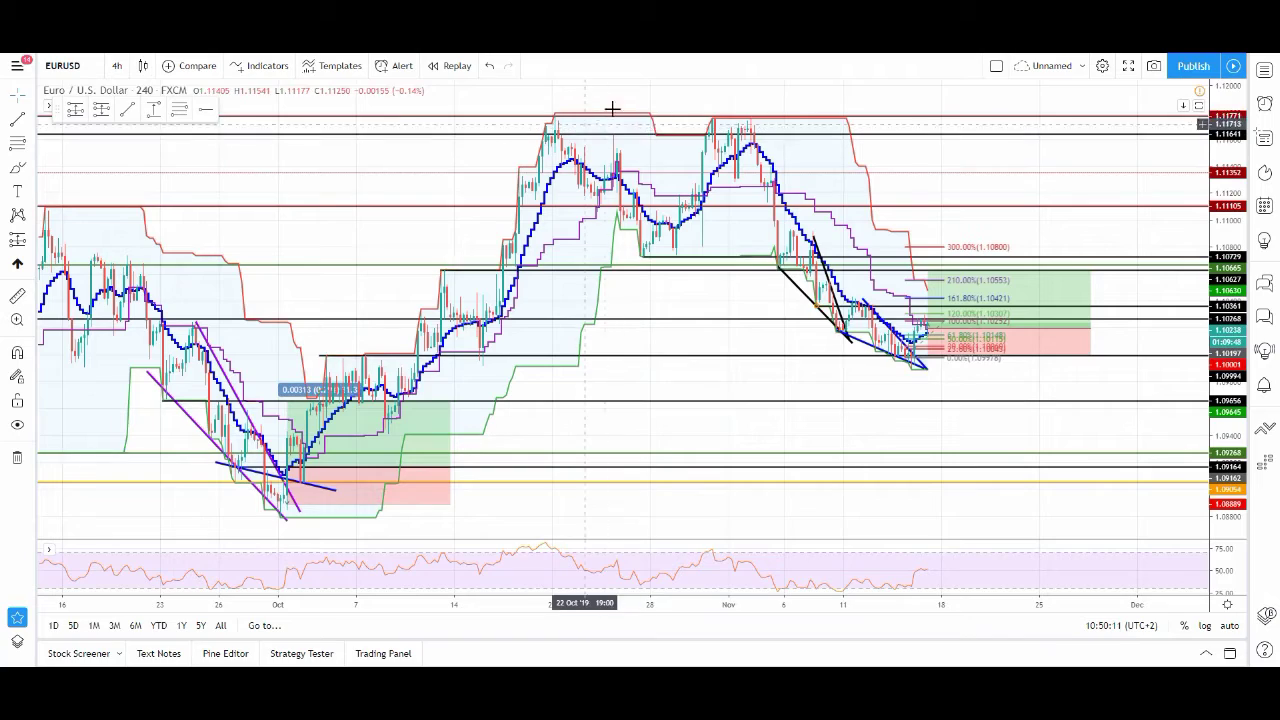
pyautogui.scroll(-5, 556, 148)
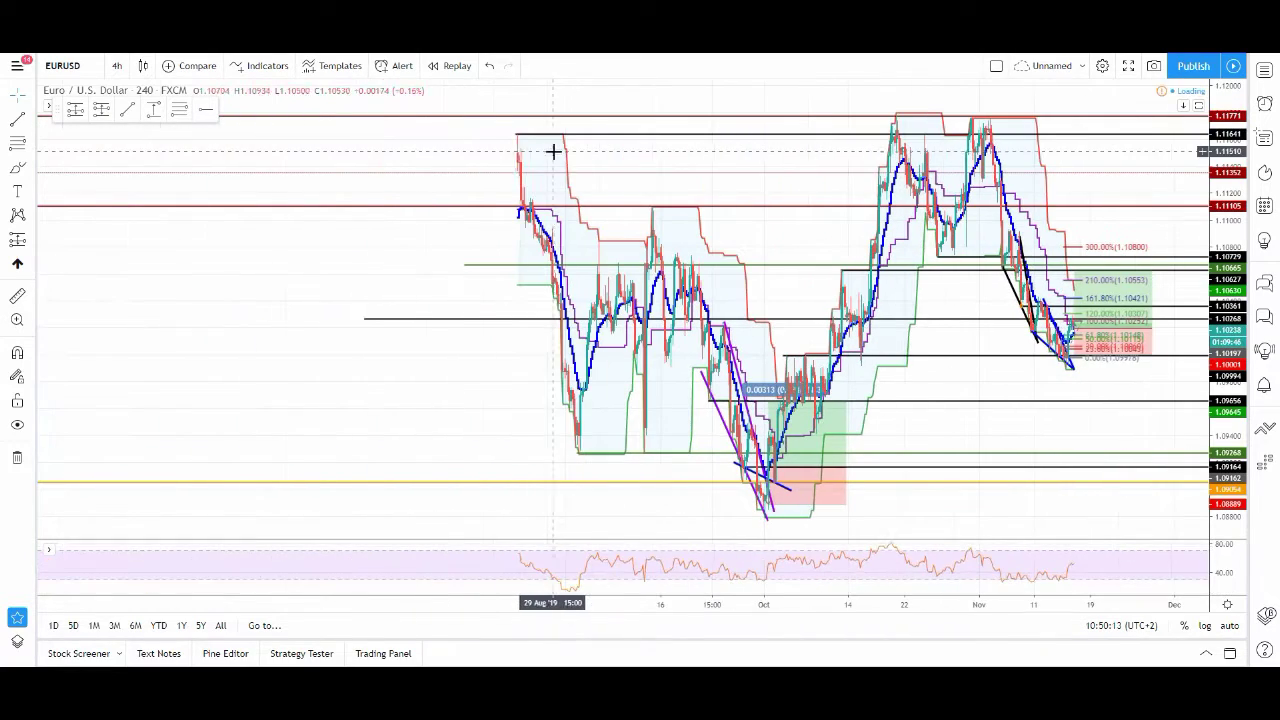
pyautogui.scroll(-5, 690, 150)
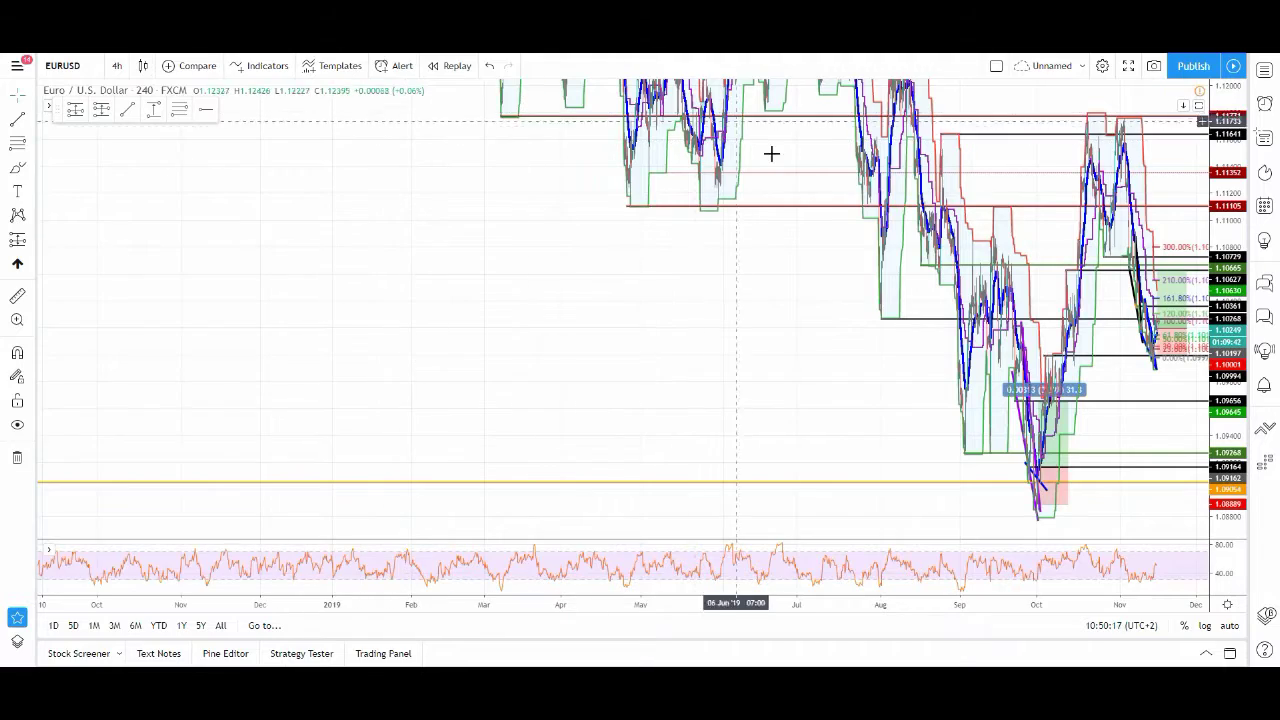
pyautogui.scroll(5, 772, 153)
pyautogui.scroll(3, 772, 150)
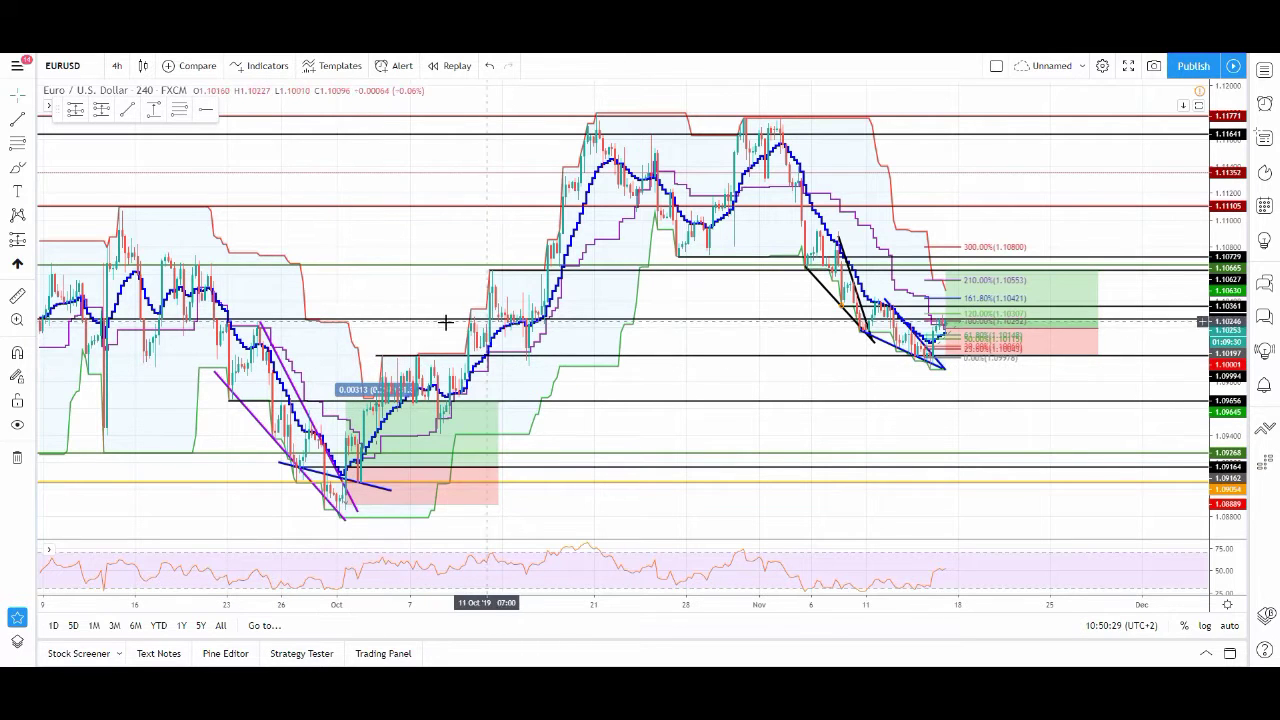
pyautogui.scroll(4, 837, 420)
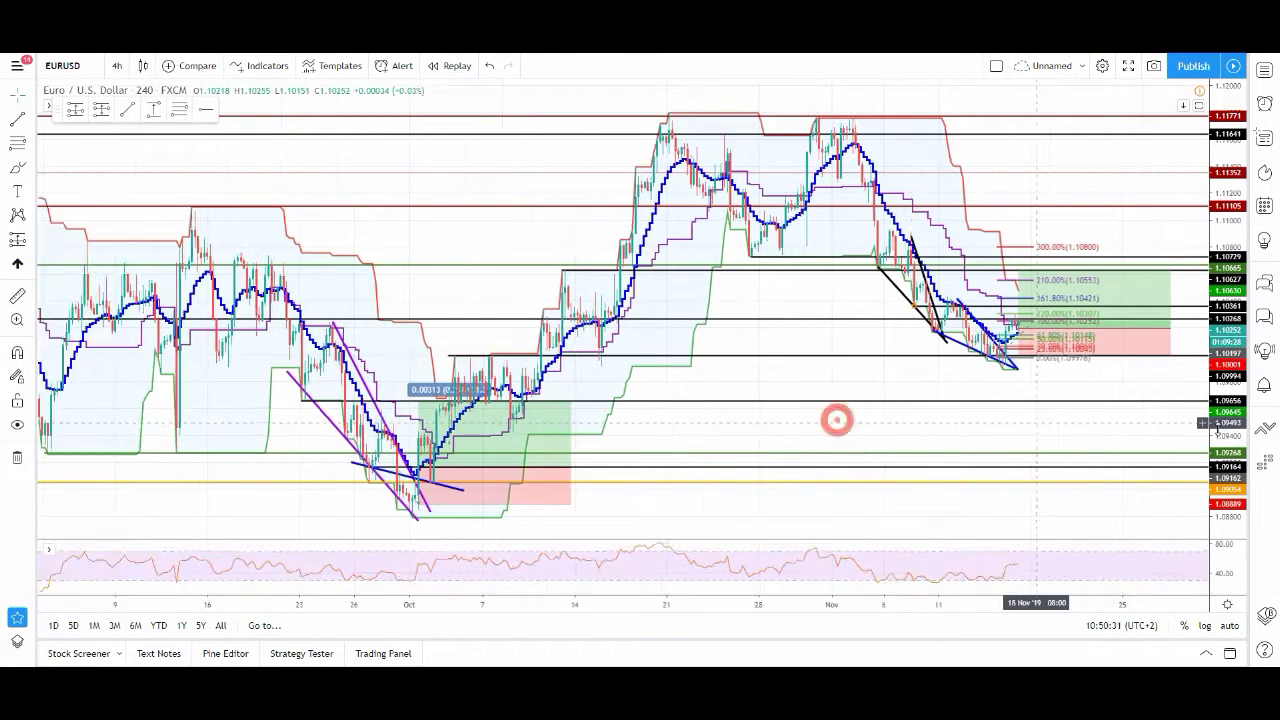
pyautogui.scroll(5, 808, 432)
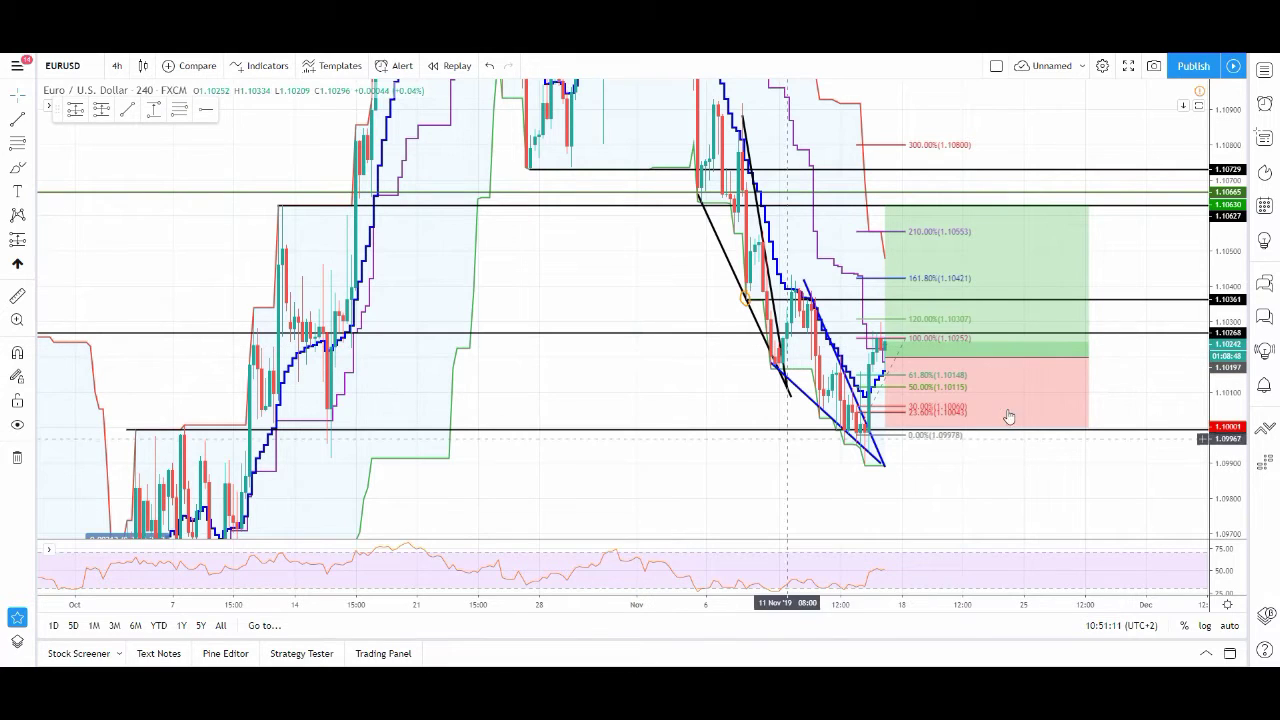
# Draw a vertical trend line in the empty chart area at 31 Oct '19, from about 1.10596 down to 1.10320.
pyautogui.moveTo(1010, 467)
pyautogui.mouseDown()
pyautogui.moveTo(1141, 443)
pyautogui.moveTo(897, 460)
pyautogui.moveTo(1242, 425)
pyautogui.mouseUp()
pyautogui.scroll(3, 1075, 462)
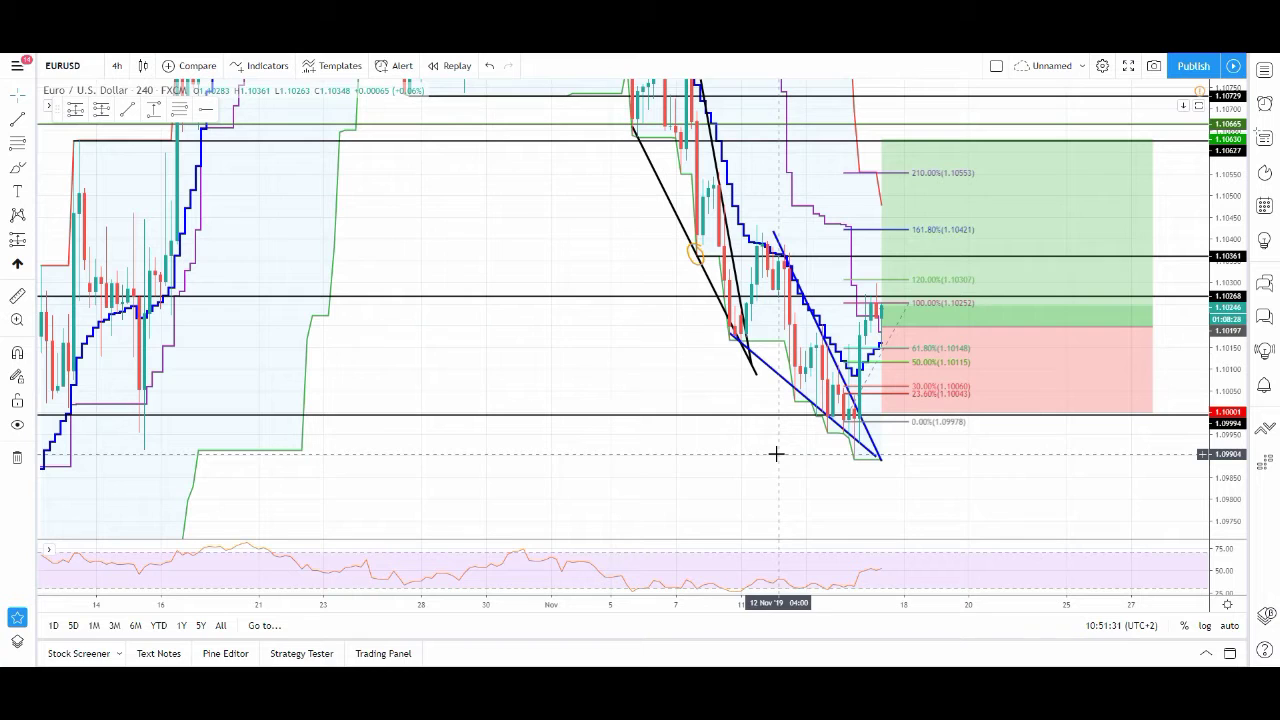
pyautogui.click(127, 109)
pyautogui.click(522, 153)
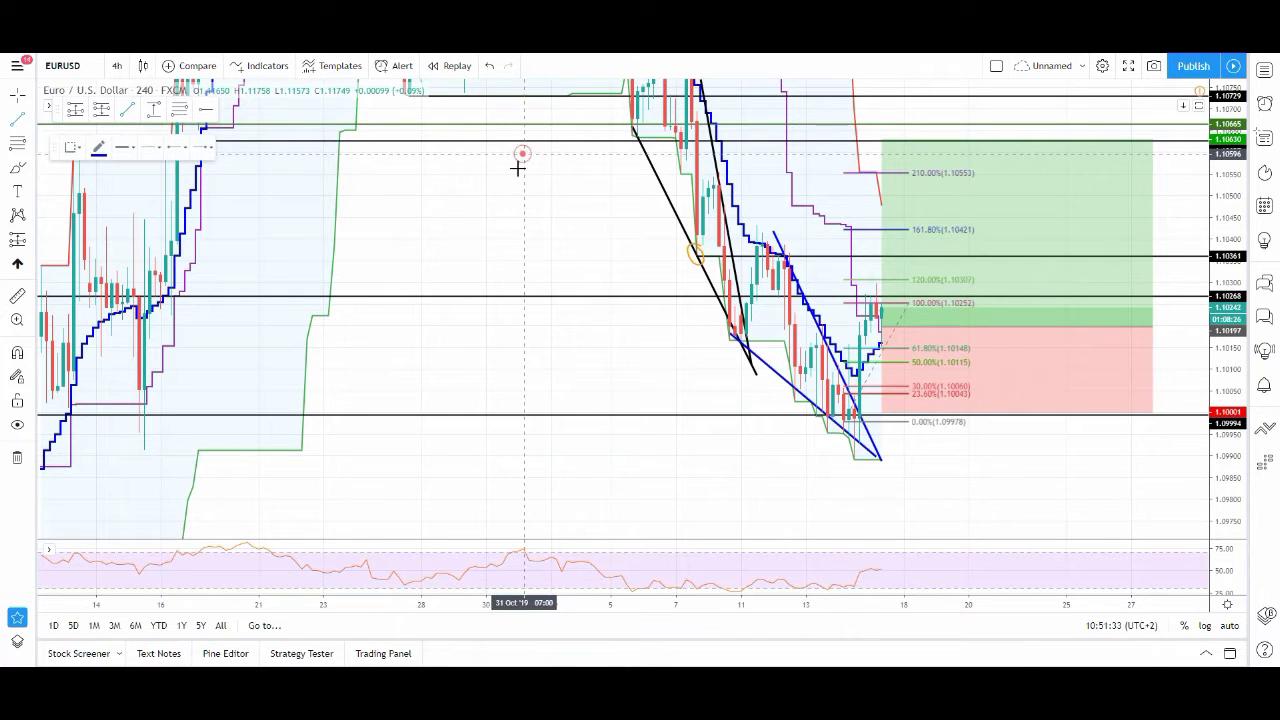
pyautogui.click(523, 273)
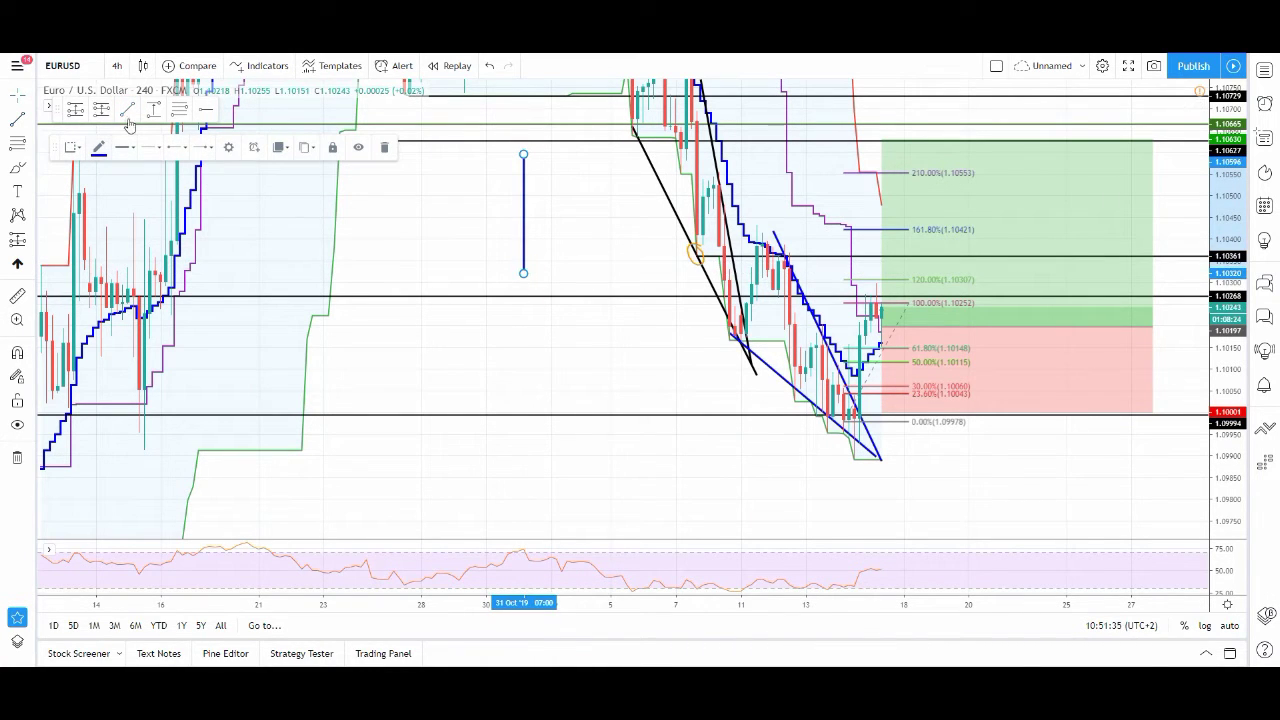
# Brush three crosses before the vertical line and five check marks after it, circling the check marks and adding an up arrow.
pyautogui.click(18, 170)
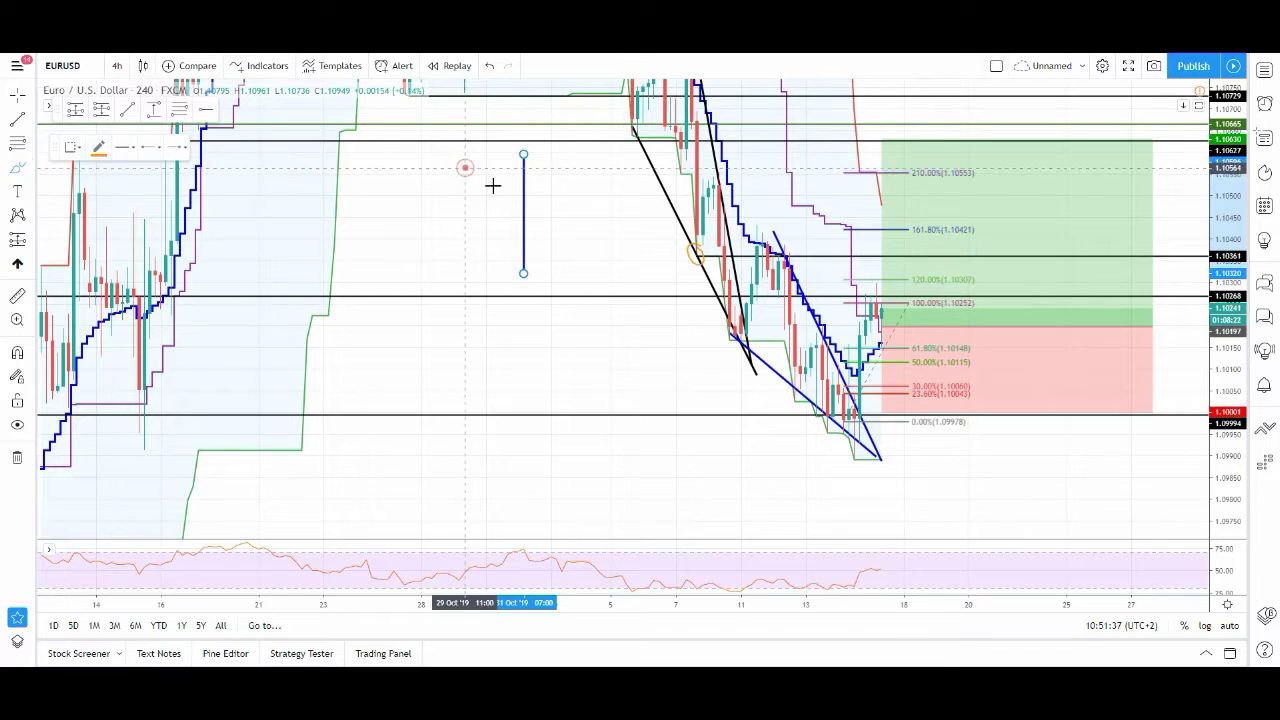
pyautogui.moveTo(497, 169)
pyautogui.mouseDown()
pyautogui.moveTo(470, 186)
pyautogui.moveTo(498, 213)
pyautogui.moveTo(472, 221)
pyautogui.mouseUp()
pyautogui.moveTo(541, 172); pyautogui.dragTo(568, 153)
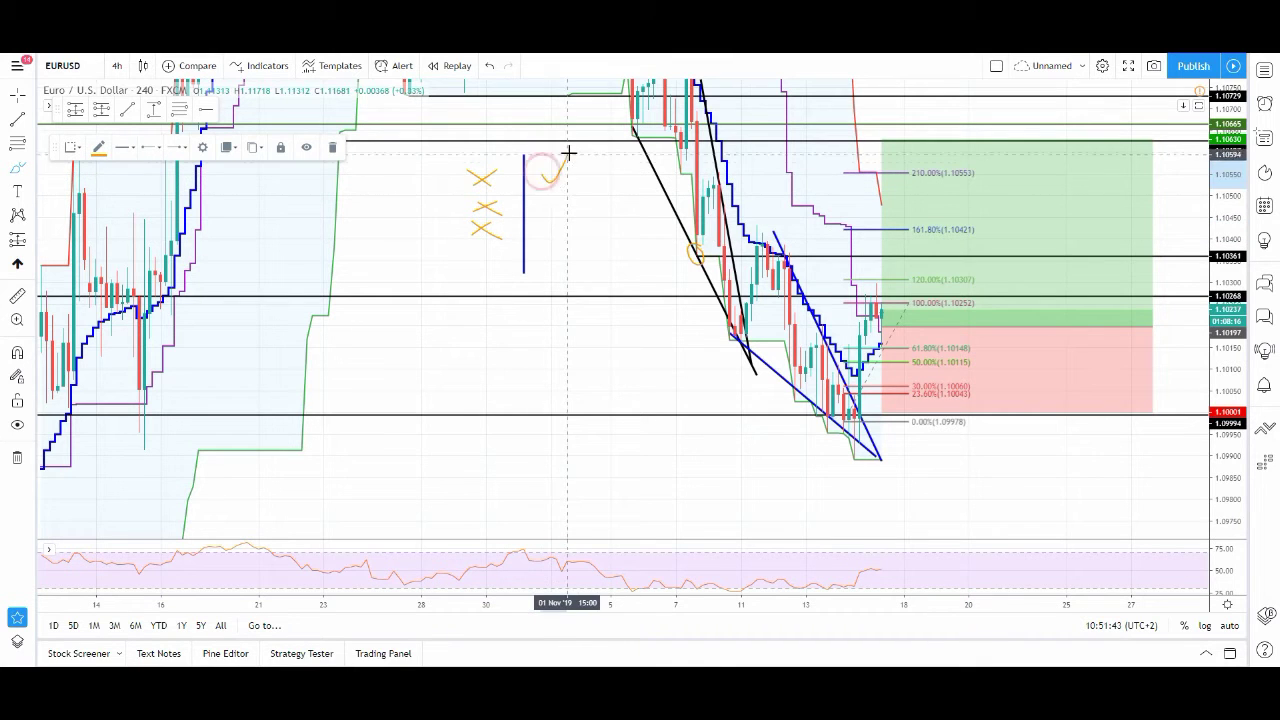
pyautogui.moveTo(543, 196)
pyautogui.mouseDown()
pyautogui.moveTo(572, 189)
pyautogui.moveTo(571, 269)
pyautogui.moveTo(587, 238)
pyautogui.mouseUp()
pyautogui.click(544, 246)
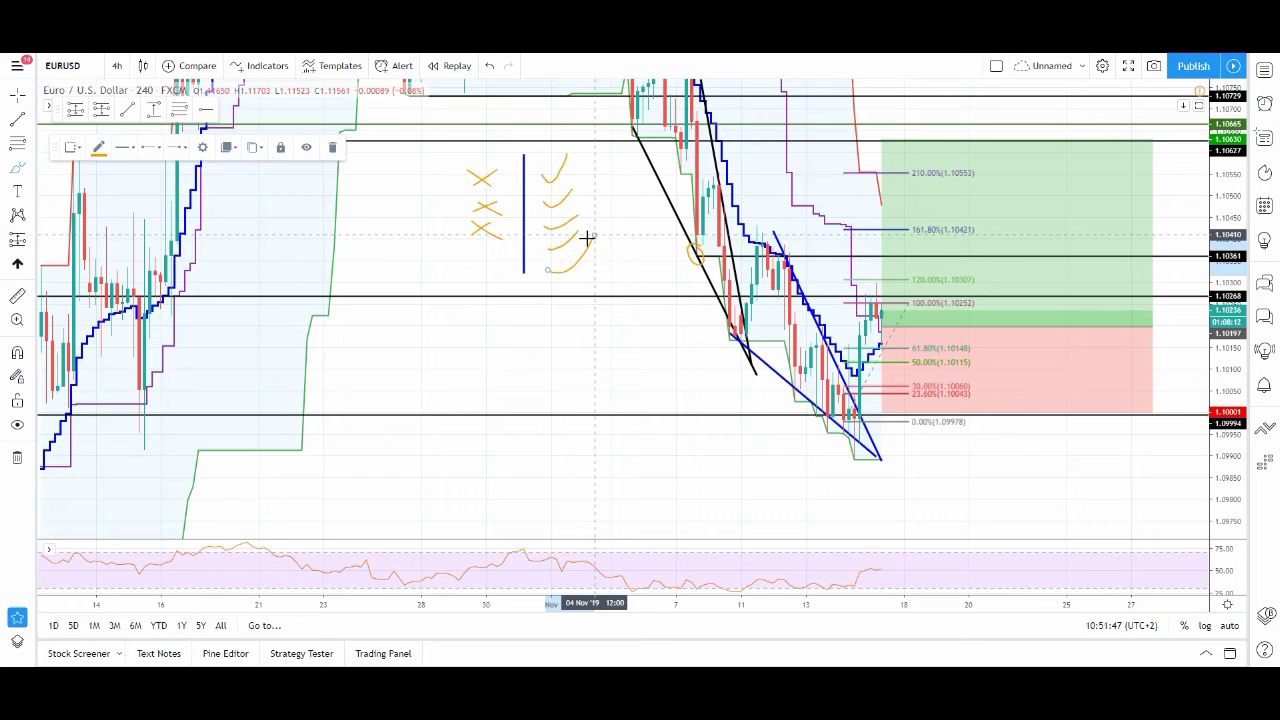
pyautogui.moveTo(594, 166)
pyautogui.mouseDown()
pyautogui.moveTo(546, 174)
pyautogui.moveTo(591, 234)
pyautogui.moveTo(567, 170)
pyautogui.moveTo(632, 212)
pyautogui.mouseUp()
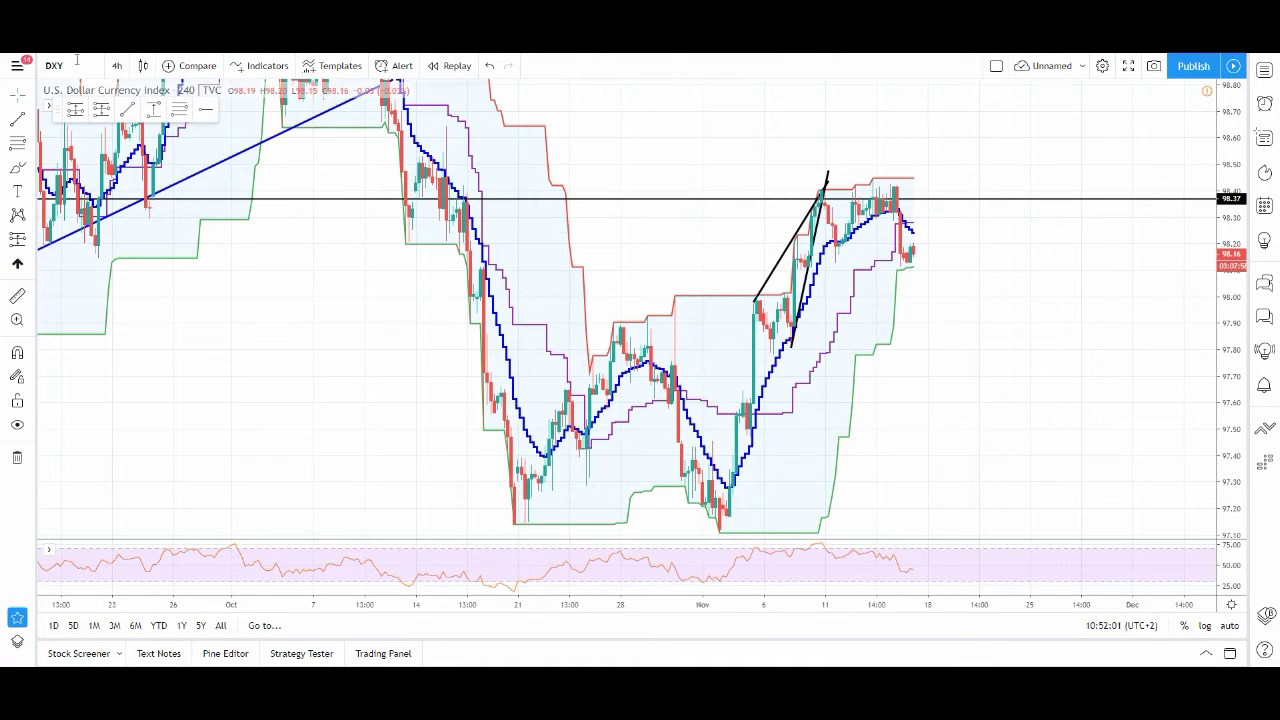
# Review the longer-term DXY wedge and measure the price range from the latest candle down to the 98.01 horizontal line.
pyautogui.scroll(-5, 477, 290)
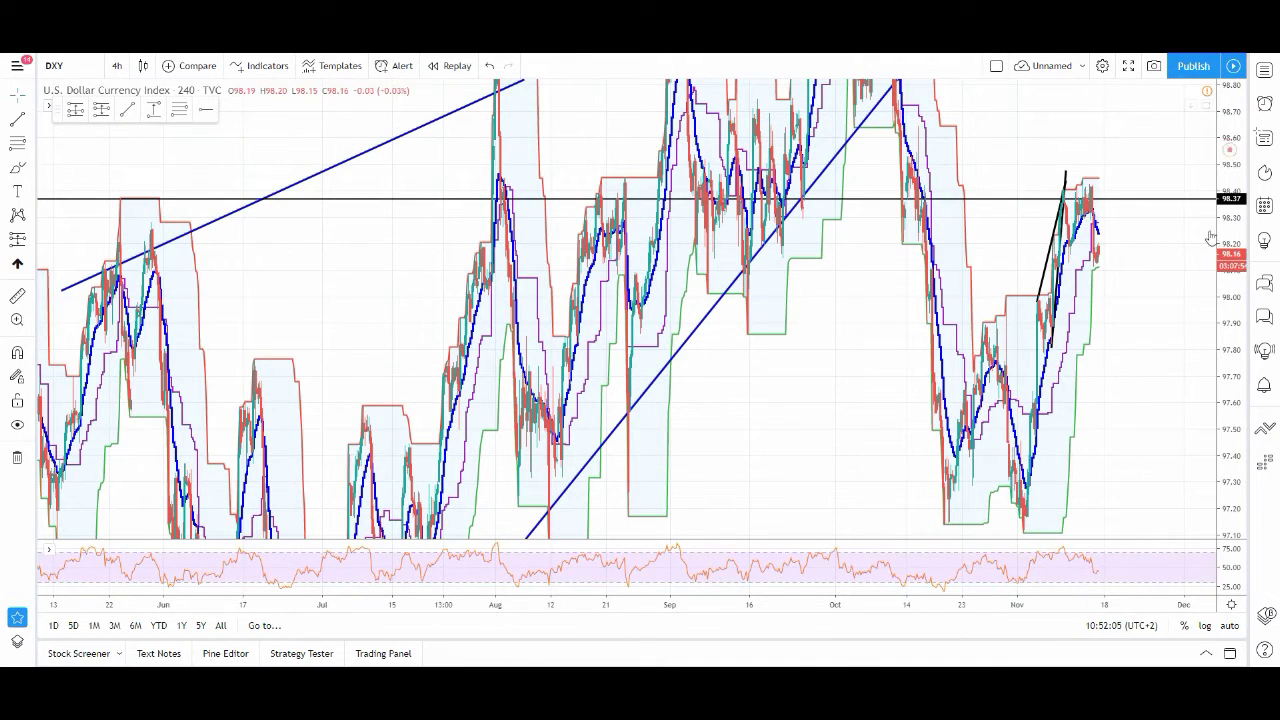
pyautogui.moveTo(1210, 237); pyautogui.dragTo(1183, 449)
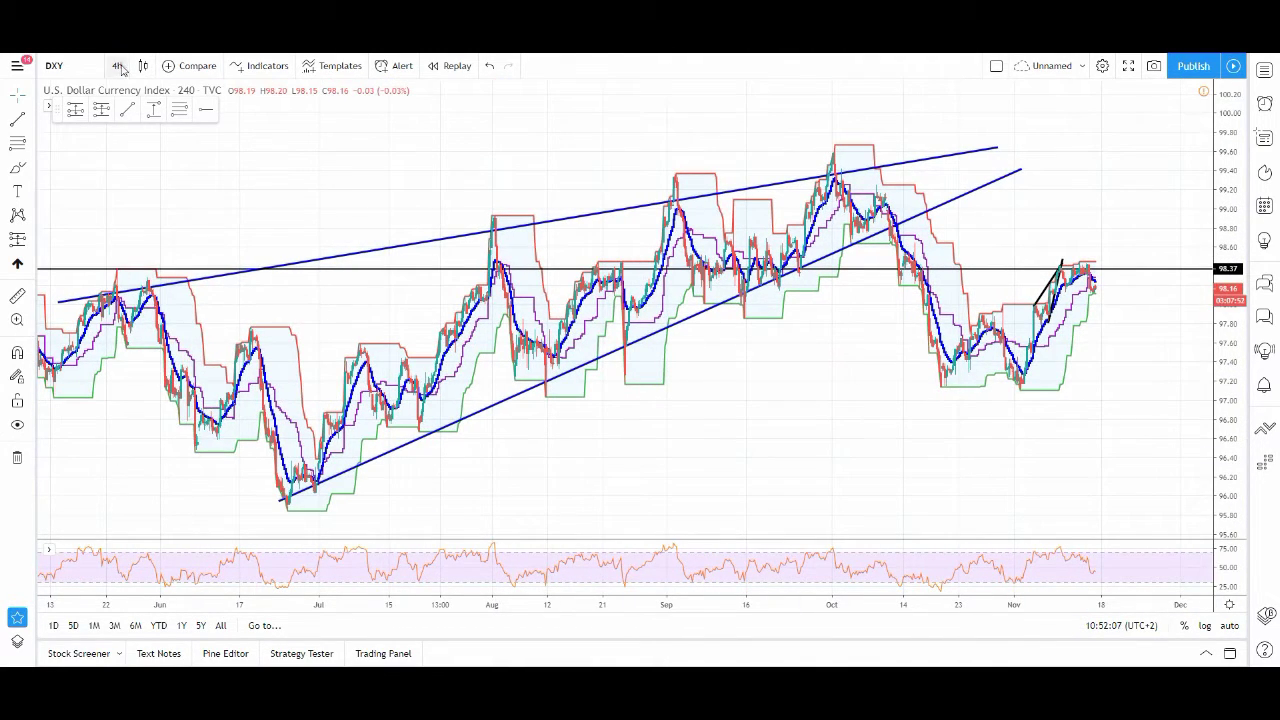
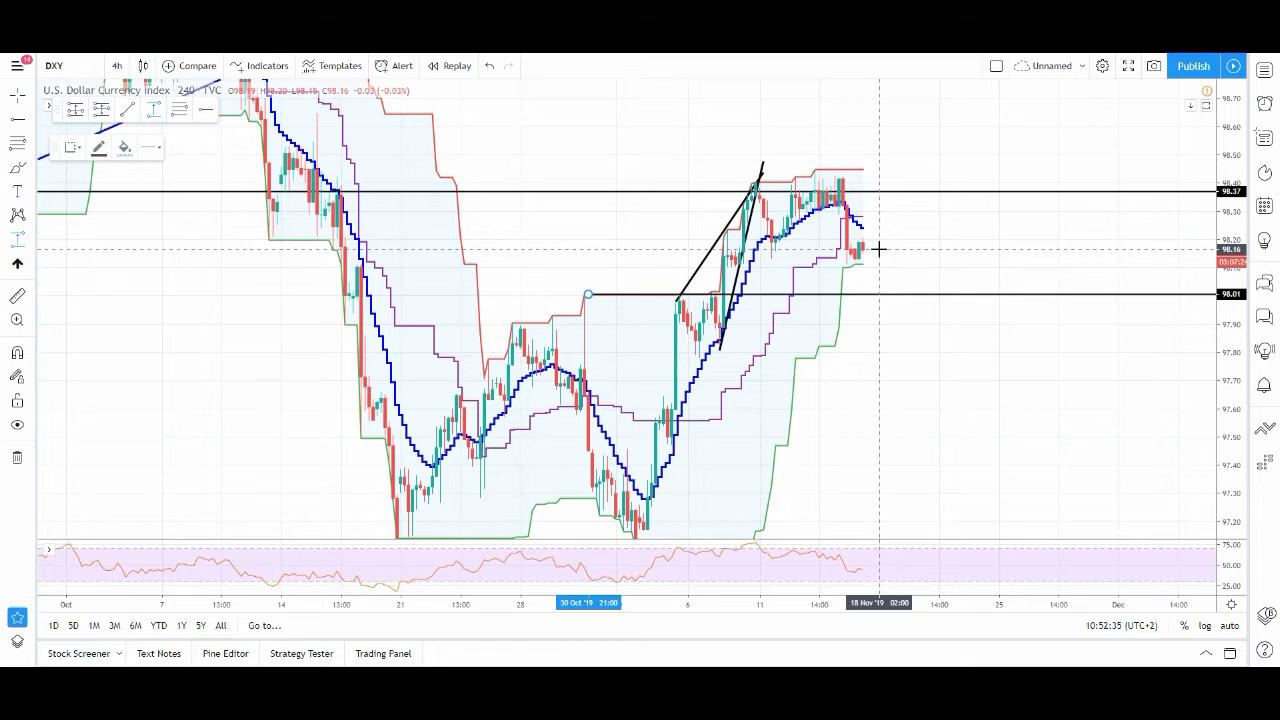
pyautogui.keyDown('shift'); pyautogui.click(878, 249); pyautogui.keyUp('shift')
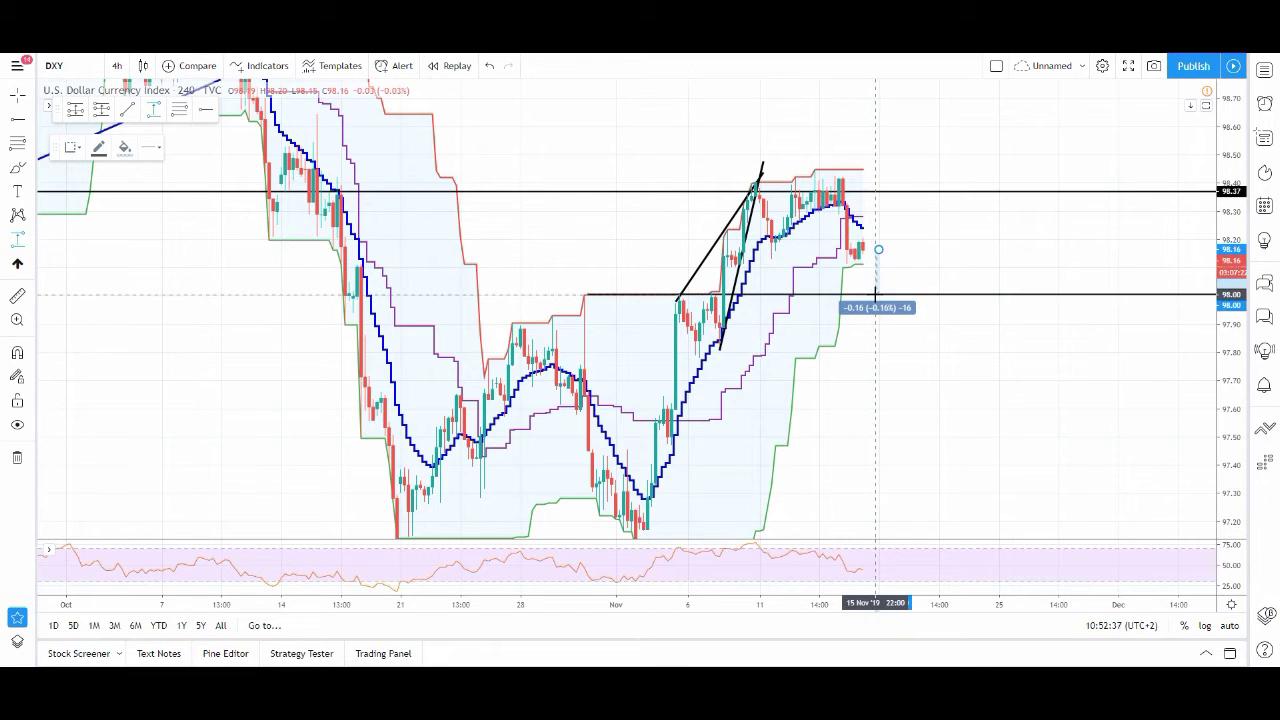
pyautogui.click(874, 295)
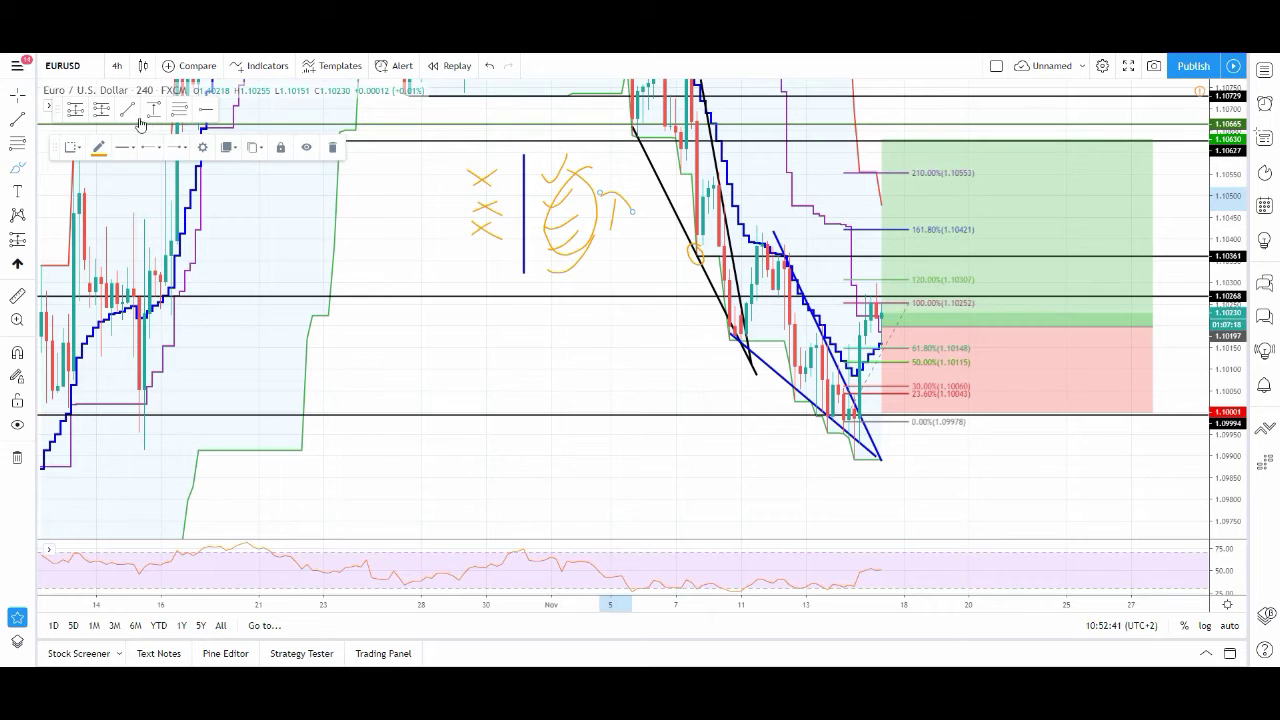
# Measure the EURUSD price range from the current price up to the 161.8% Fibonacci level, and clear the measurement.
pyautogui.click(885, 318)
pyautogui.keyDown('shift'); pyautogui.click(925, 315); pyautogui.keyUp('shift')
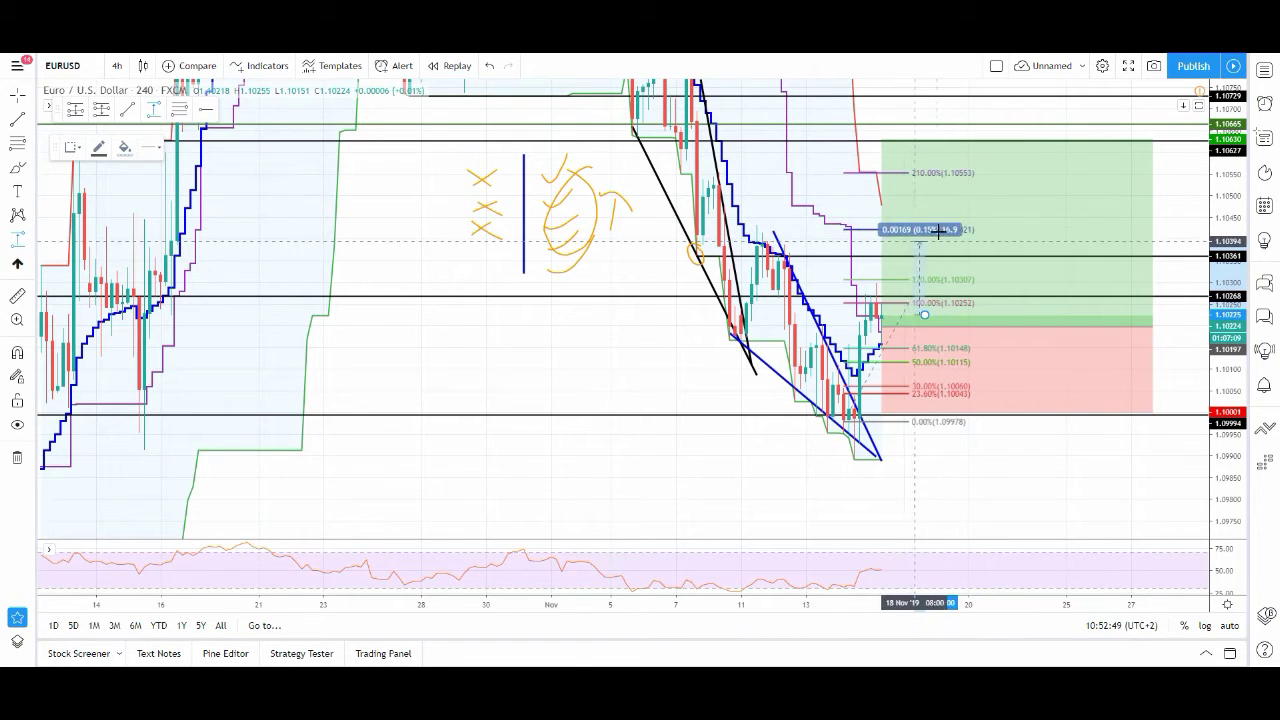
pyautogui.click(930, 232)
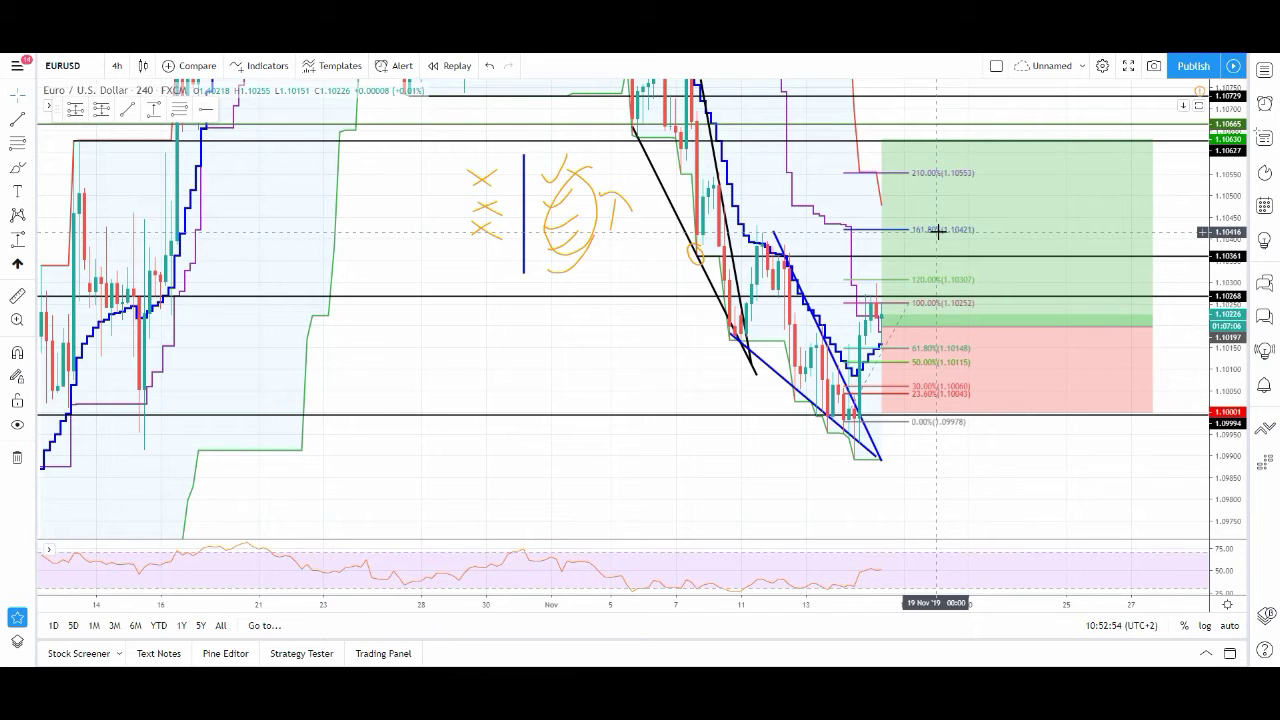
pyautogui.click(938, 232)
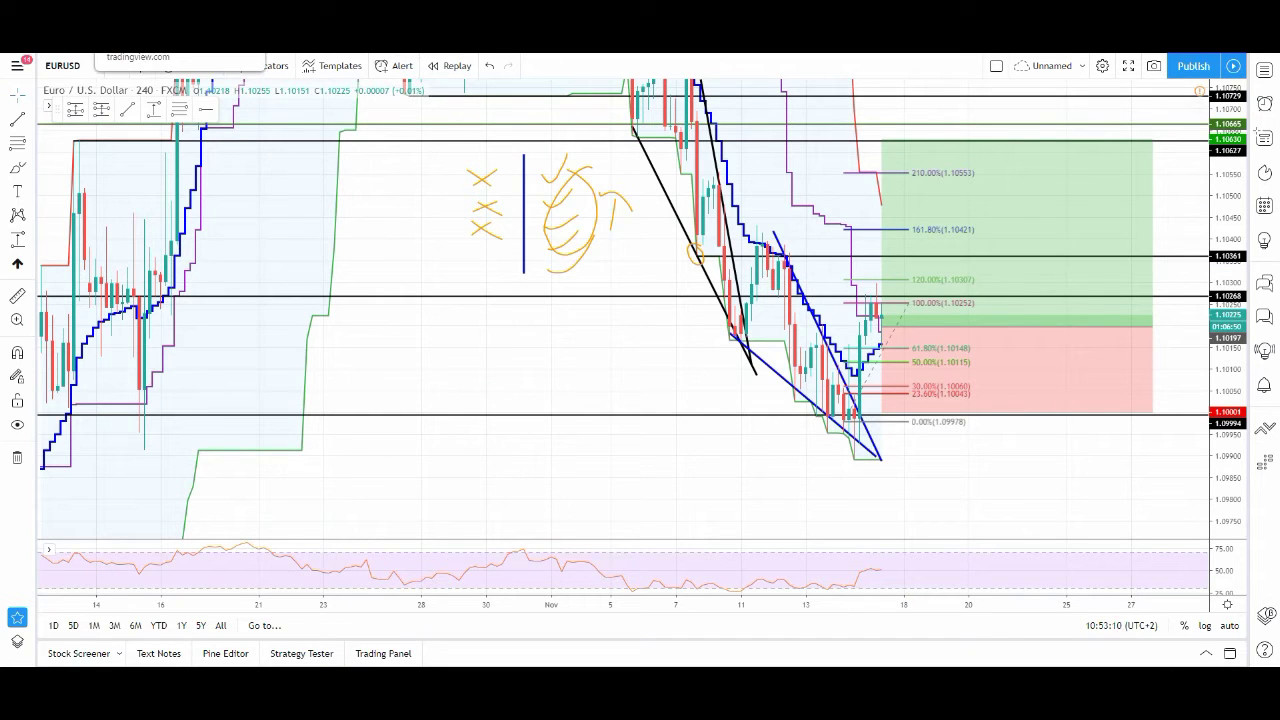
# Look through the open EURAUD and GBPUSD 4-hour charts.
pyautogui.hotkey('ctrl', 'Tab')
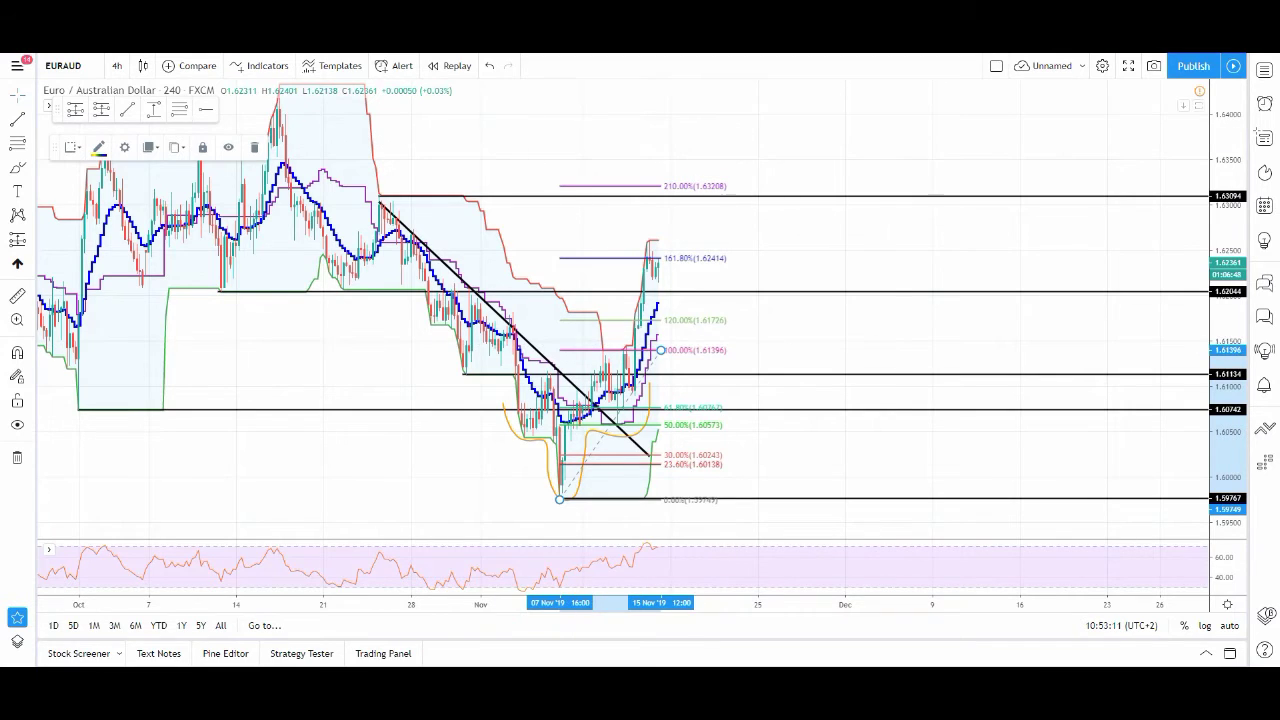
pyautogui.hotkey('ctrl', 'Tab')
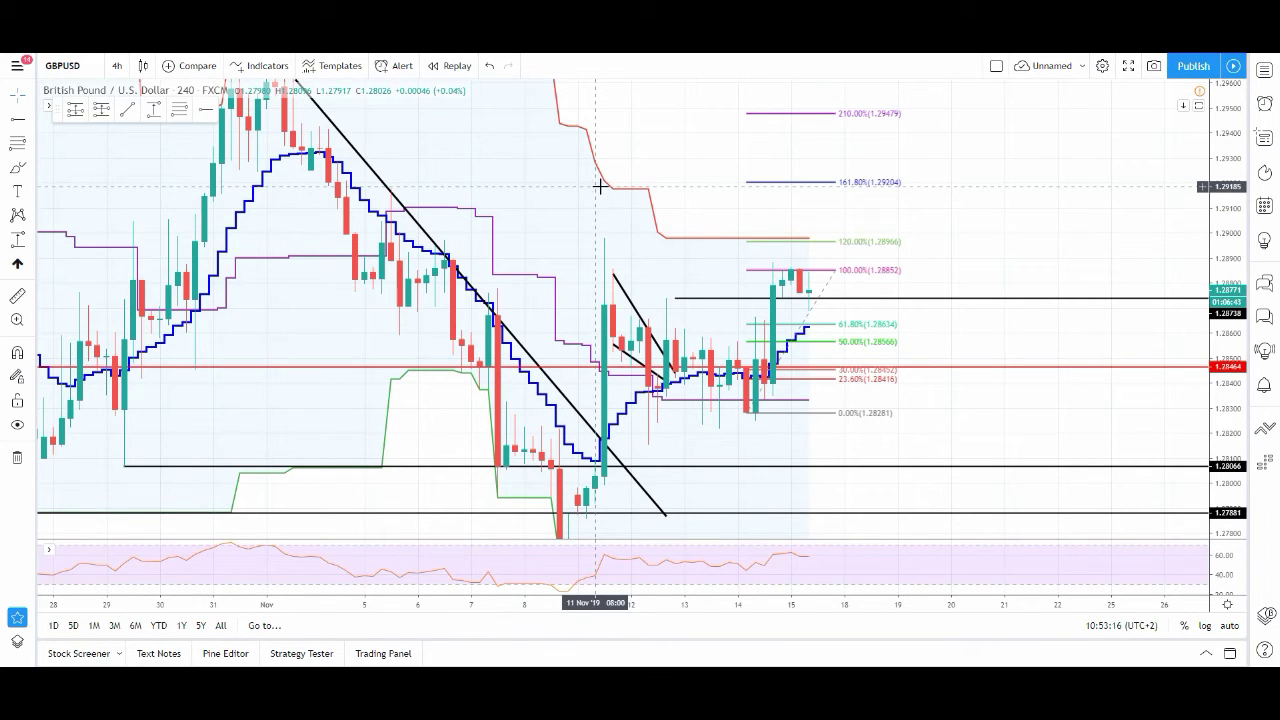
pyautogui.hotkey('ctrl', 'Tab')
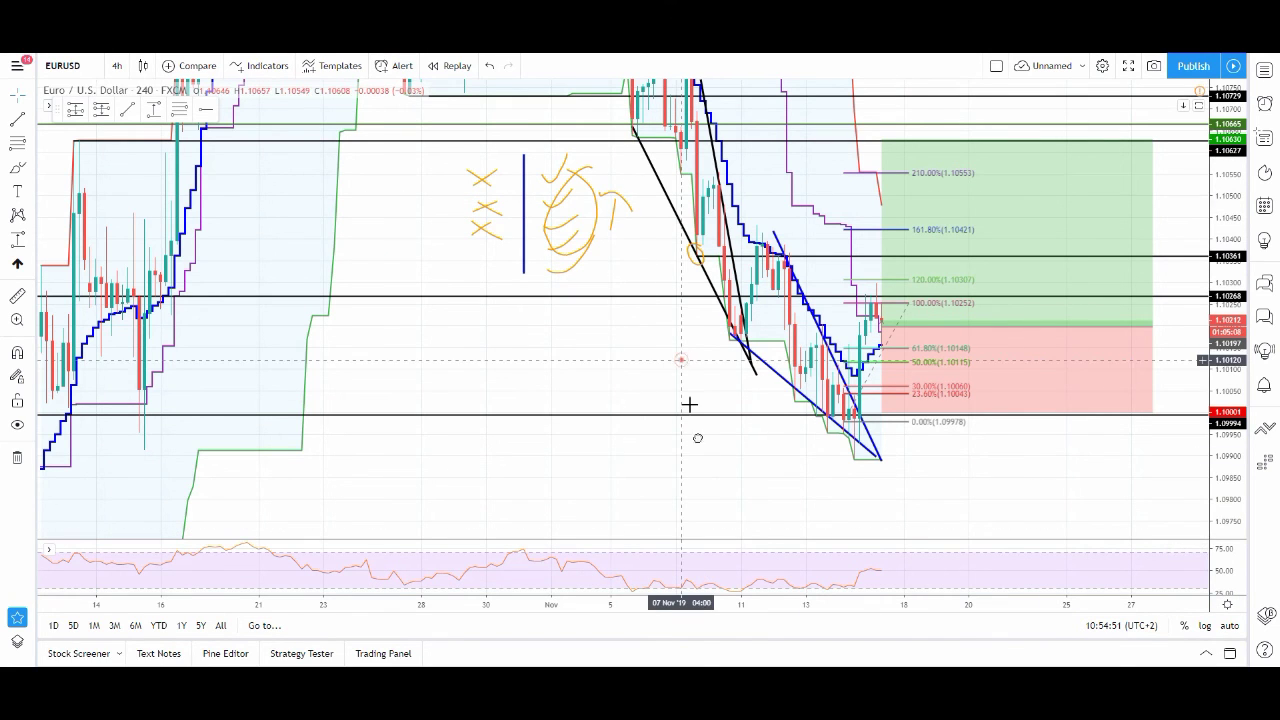
# Examine the EURUSD long position around its entry and stop levels beside the blue falling wedge.
pyautogui.moveTo(694, 416); pyautogui.dragTo(729, 414)
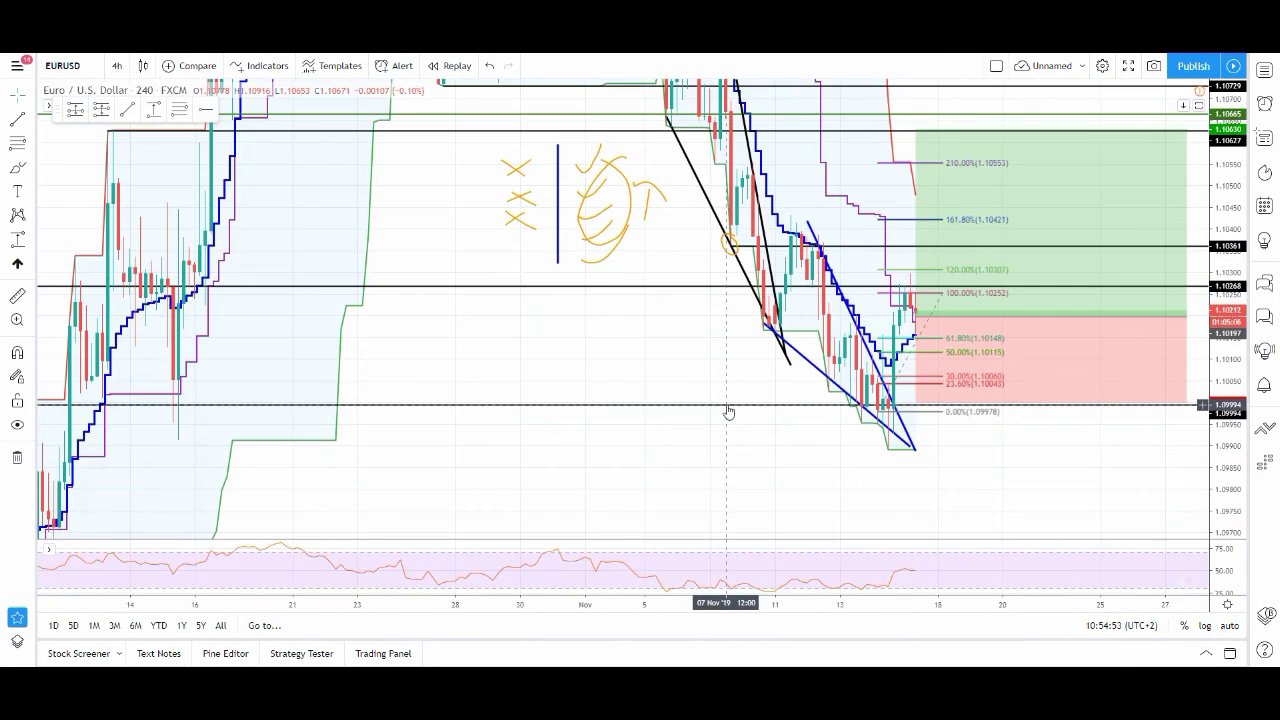
pyautogui.scroll(2, 1043, 463)
pyautogui.scroll(5, 1043, 463)
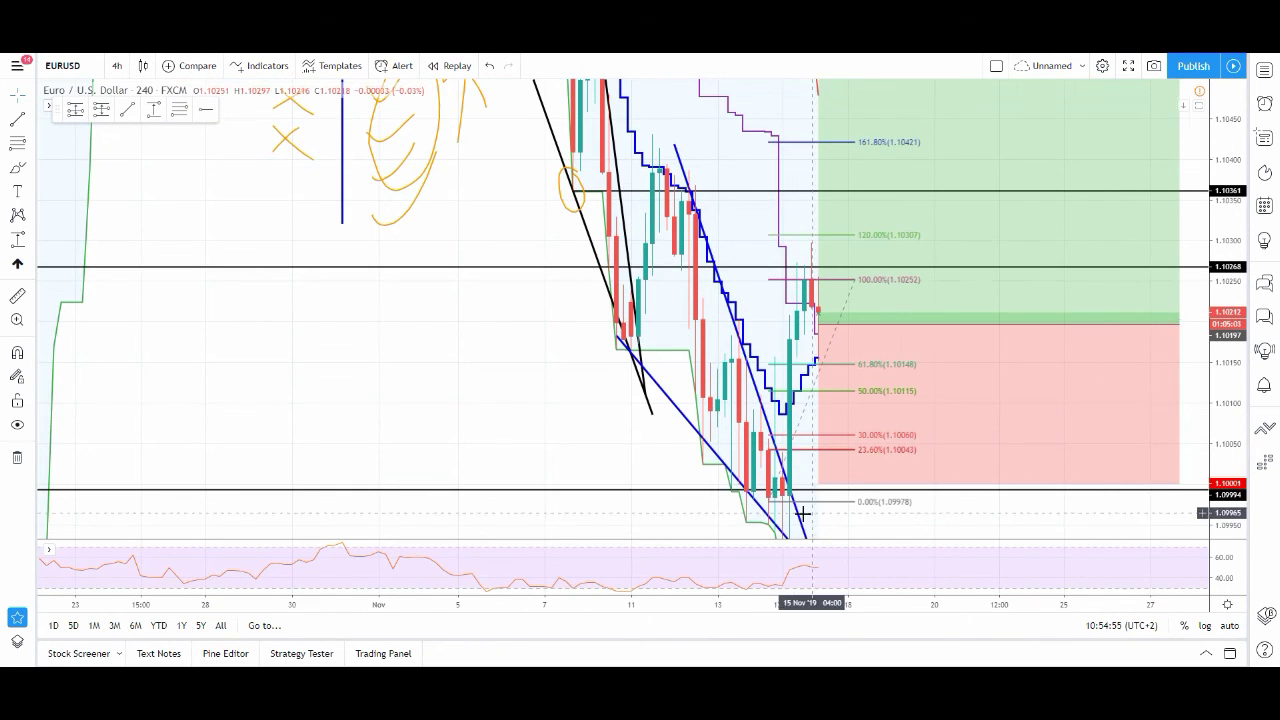